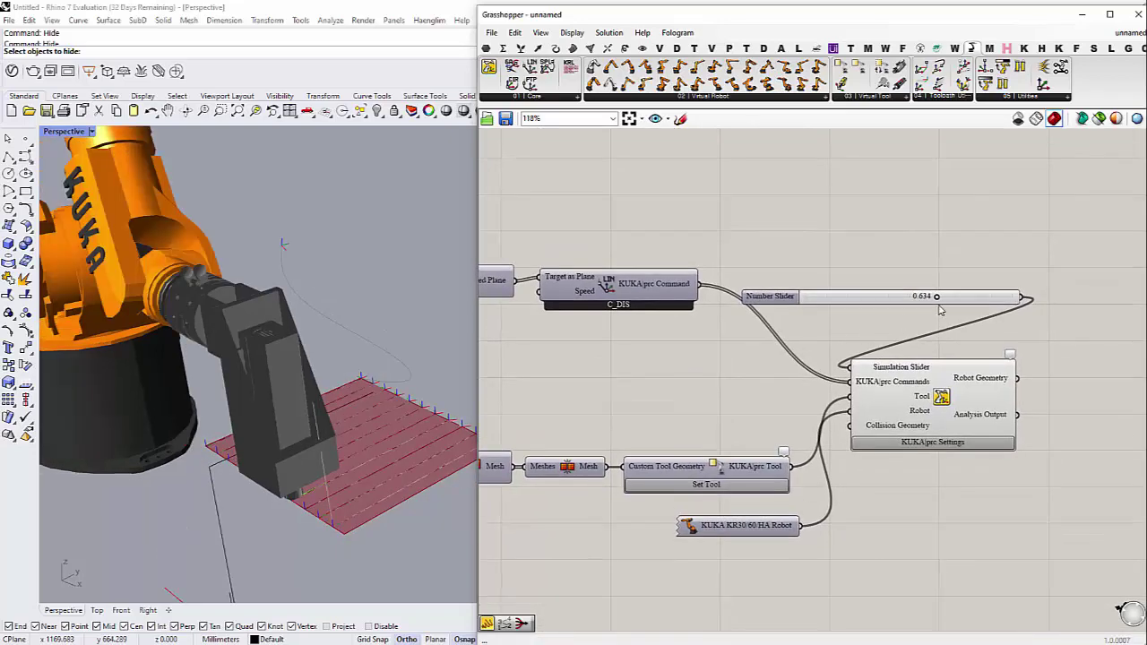
# Step: Scrub the simulation slider to 0.975 and back to 0.164, and examine the robot toolpath over the surface from several angles
pyautogui.moveTo(938, 302); pyautogui.dragTo(1006, 300)
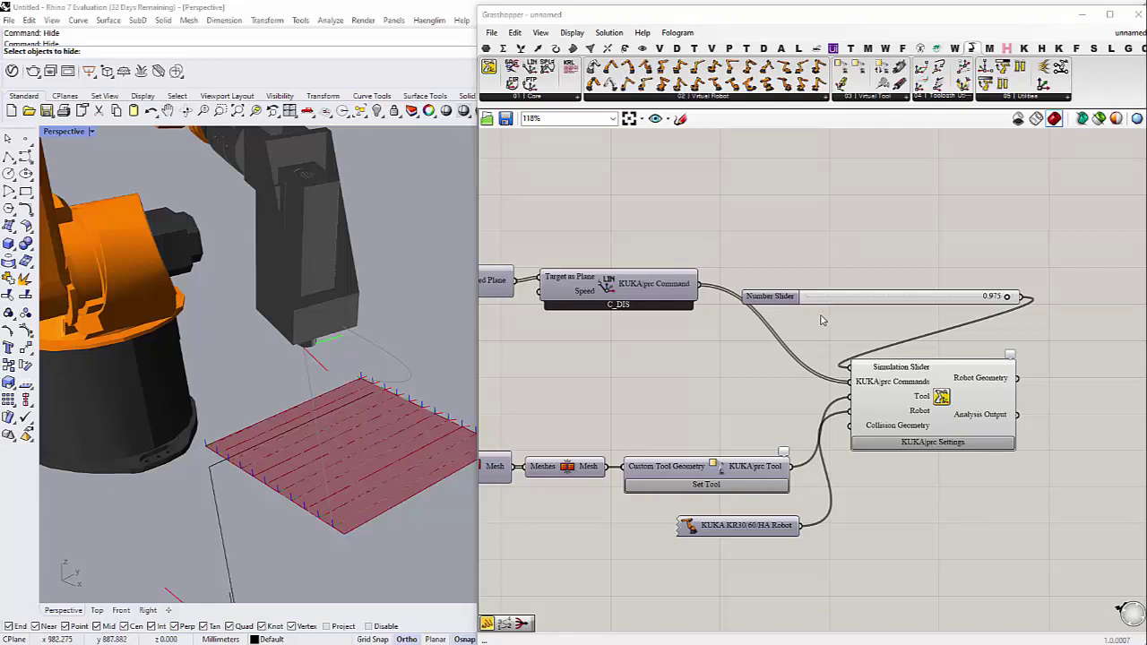
pyautogui.moveTo(1008, 300); pyautogui.dragTo(839, 301)
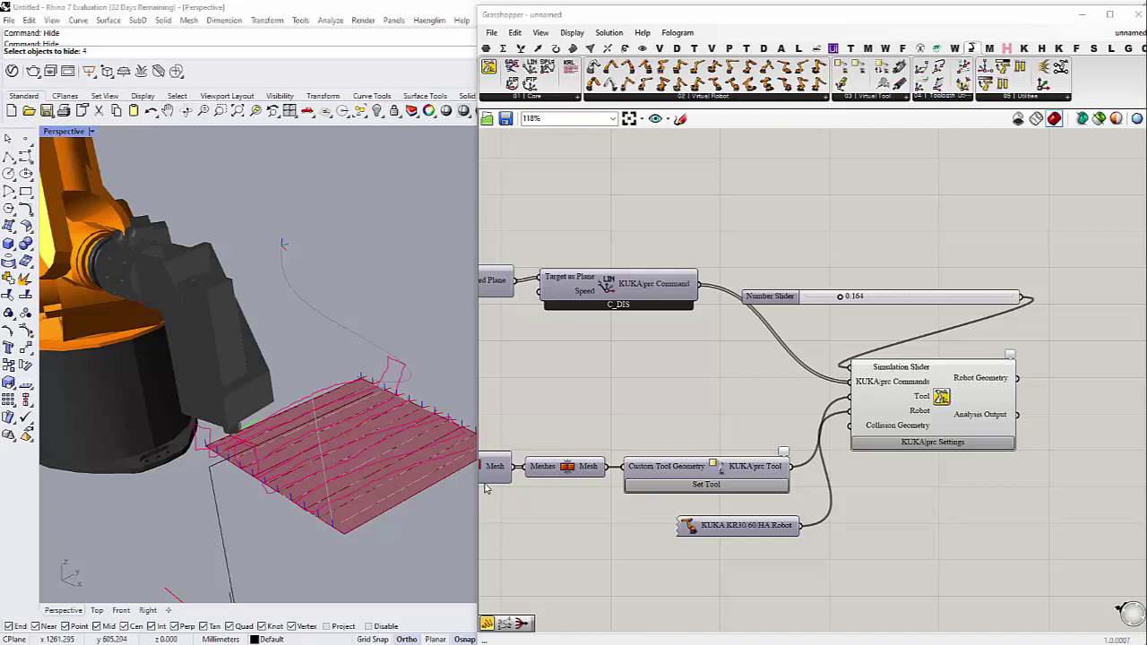
pyautogui.moveTo(475, 487); pyautogui.dragTo(514, 486)
pyautogui.moveTo(276, 495); pyautogui.dragTo(376, 461, button='right')
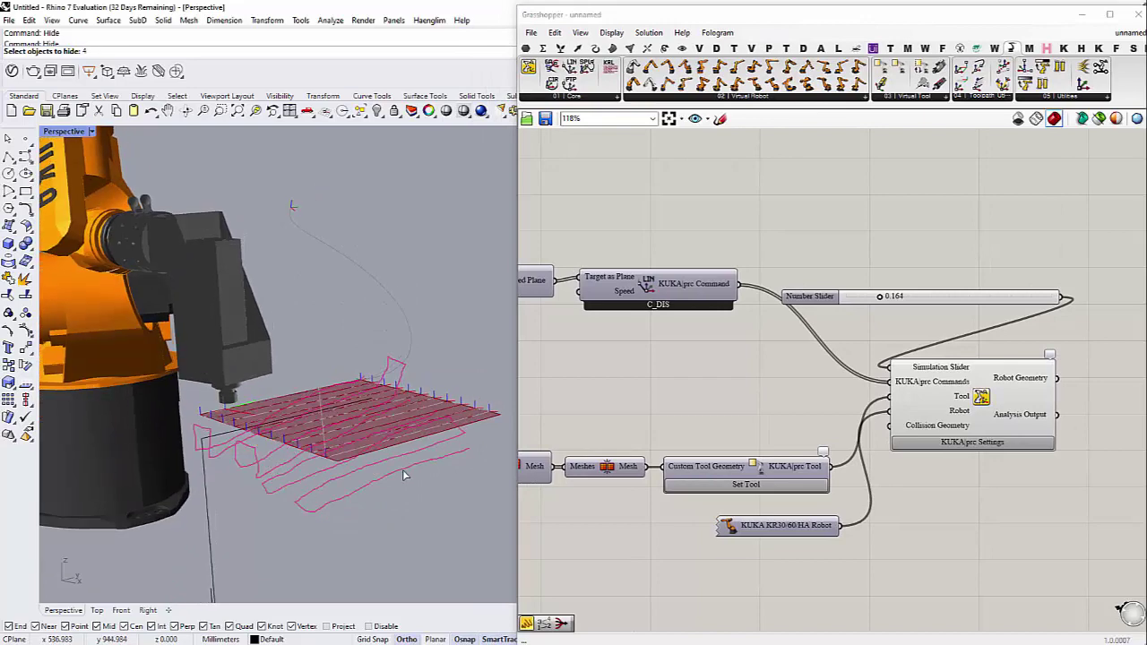
pyautogui.write('8')
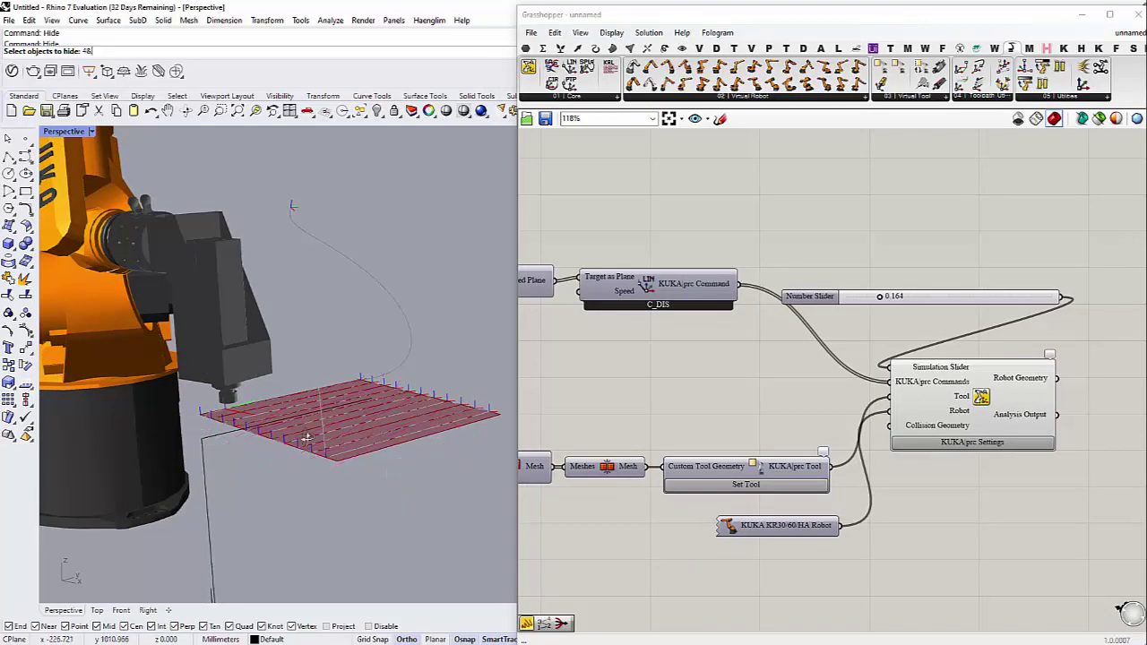
pyautogui.moveTo(419, 438); pyautogui.dragTo(458, 470, button='right')
pyautogui.moveTo(673, 395); pyautogui.dragTo(702, 402, button='right')
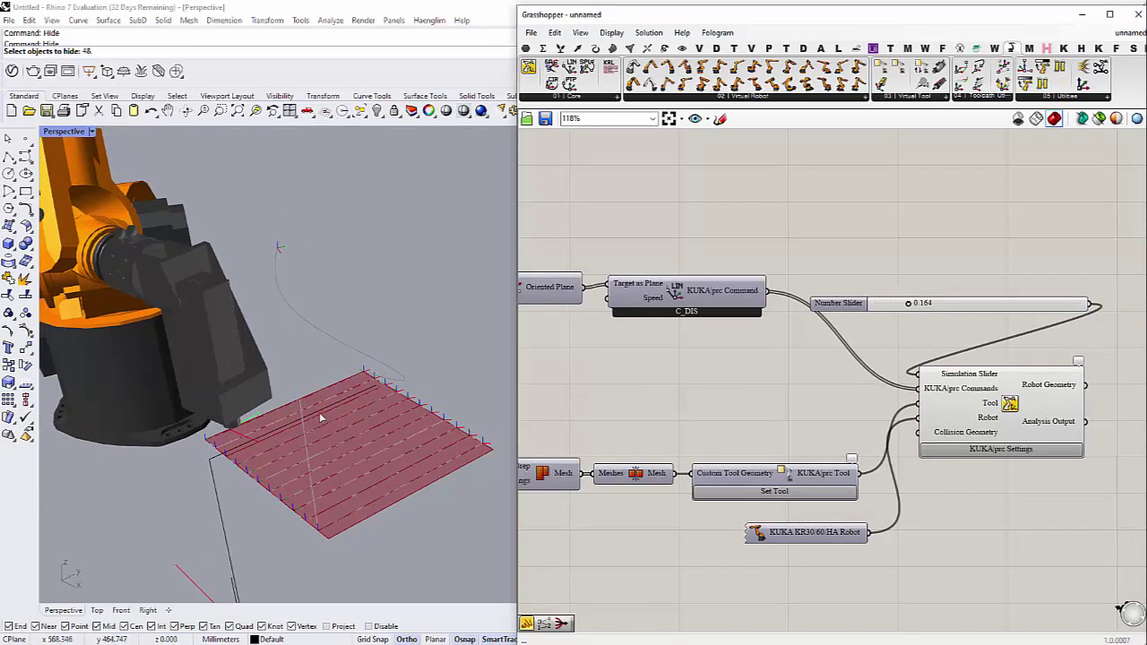
pyautogui.scroll(-4, 809, 409)
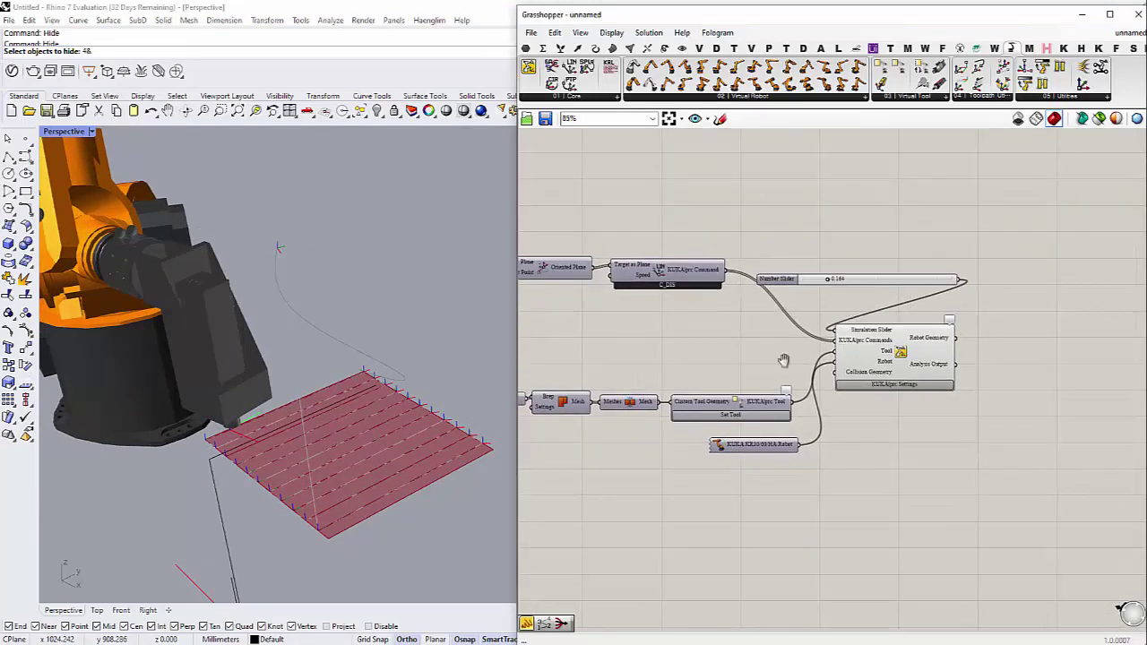
# Step: Move the simulation slider, core, robot and tool components further from the linear command component to free up space between them
pyautogui.moveTo(1109, 243); pyautogui.dragTo(597, 374)
pyautogui.moveTo(850, 385); pyautogui.dragTo(959, 393)
pyautogui.click(947, 351)
pyautogui.moveTo(947, 351); pyautogui.dragTo(787, 367, button='right')
pyautogui.click(1012, 376)
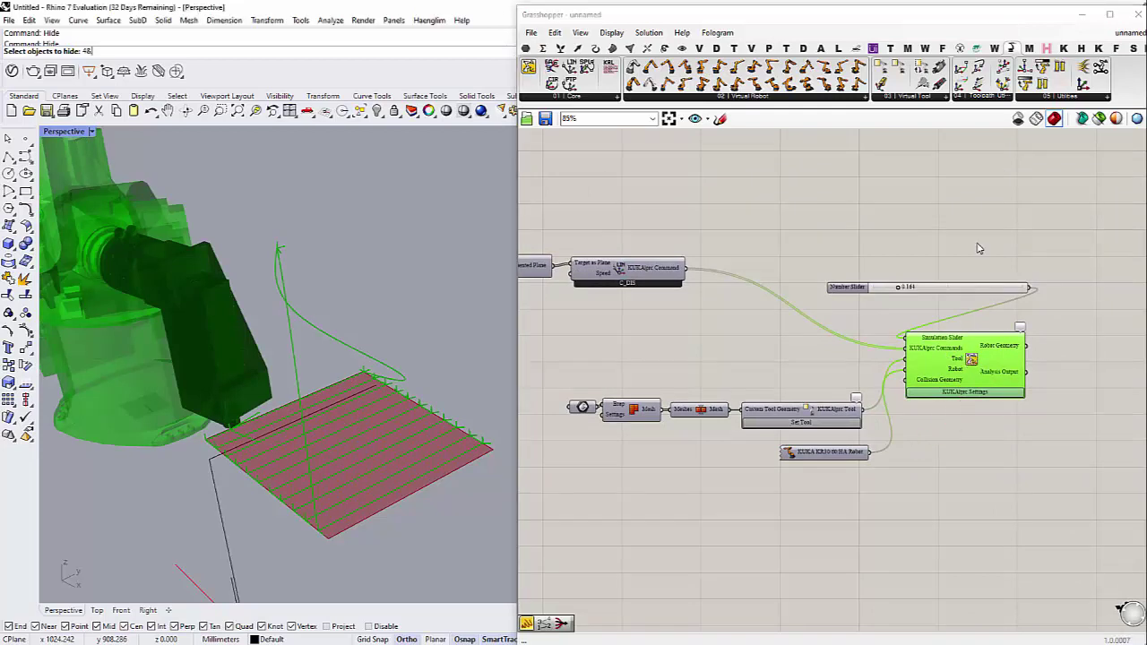
# Step: Place a Tangential Offset and a Tool Axis Offset component between the linear command and the core component
pyautogui.click(985, 96)
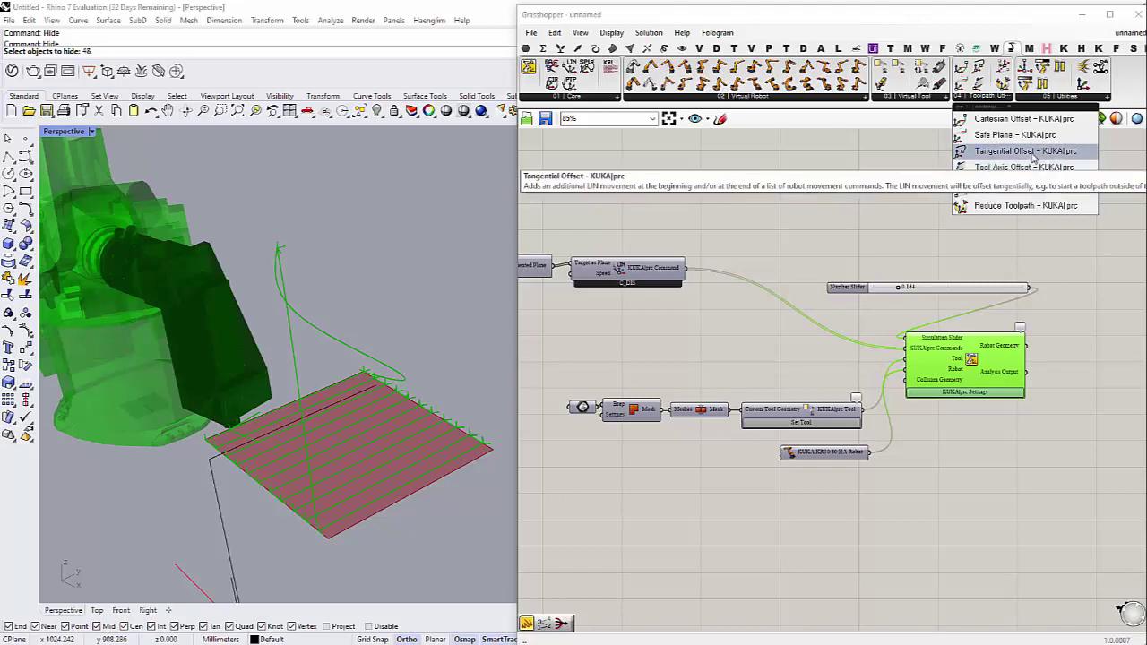
pyautogui.moveTo(1032, 158); pyautogui.dragTo(763, 274)
pyautogui.click(1053, 103)
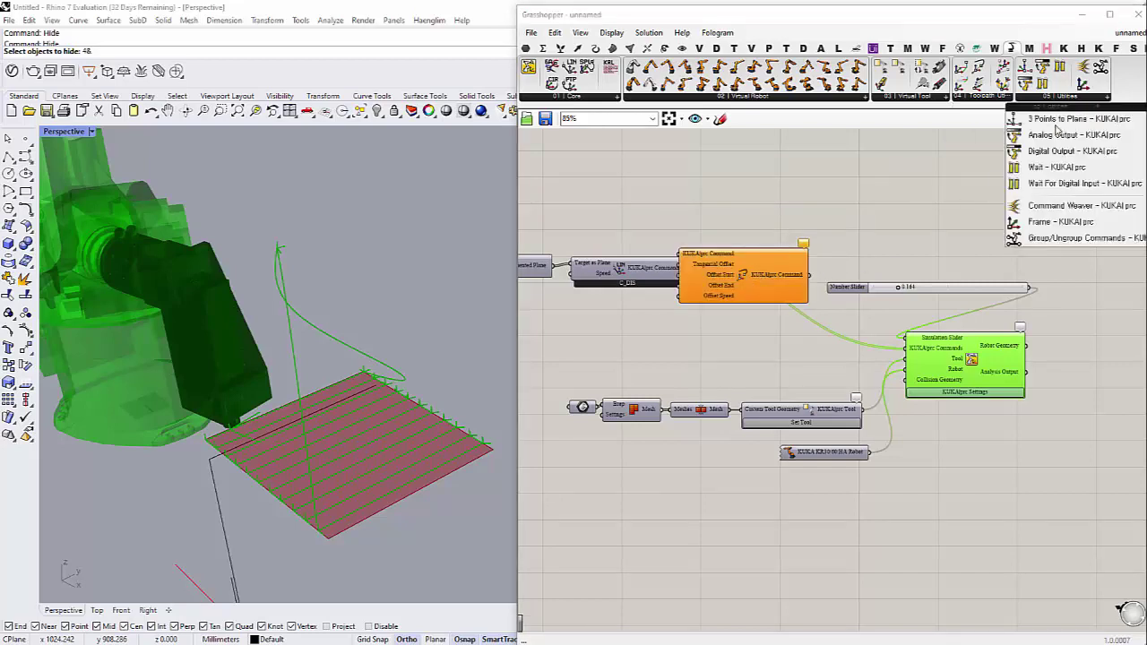
pyautogui.click(977, 97)
pyautogui.moveTo(986, 167); pyautogui.dragTo(945, 267)
pyautogui.moveTo(820, 280); pyautogui.dragTo(798, 262)
pyautogui.scroll(2, 815, 266)
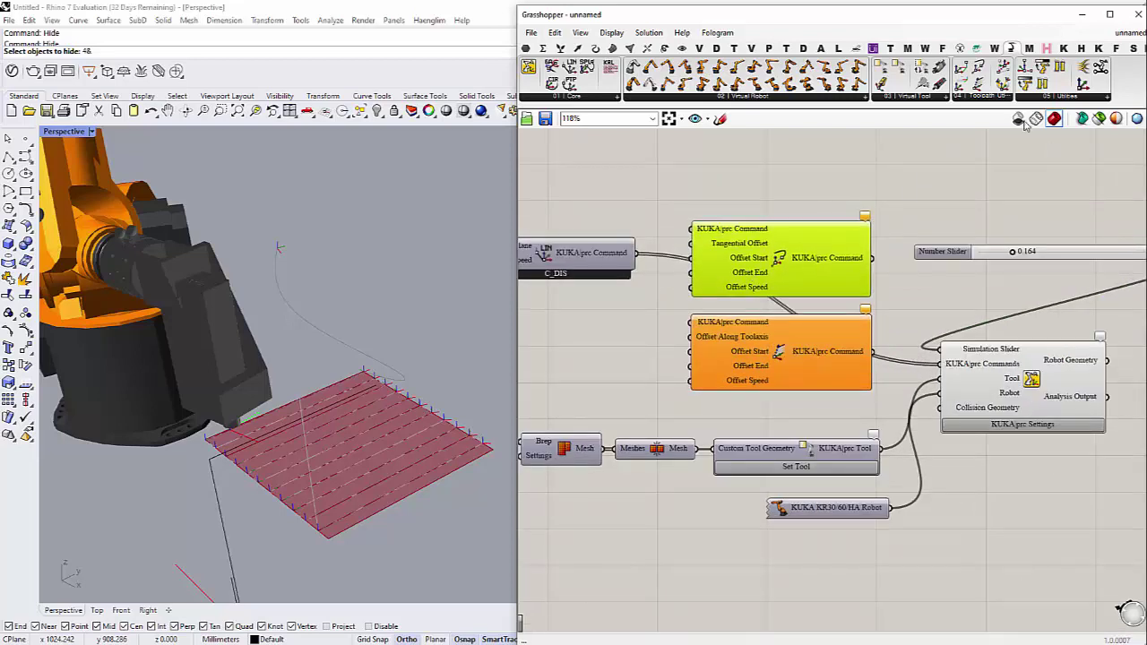
# Step: Place a second Tool Axis Offset and Tangential Offset, then delete all four offset components
pyautogui.click(1046, 98)
pyautogui.click(979, 97)
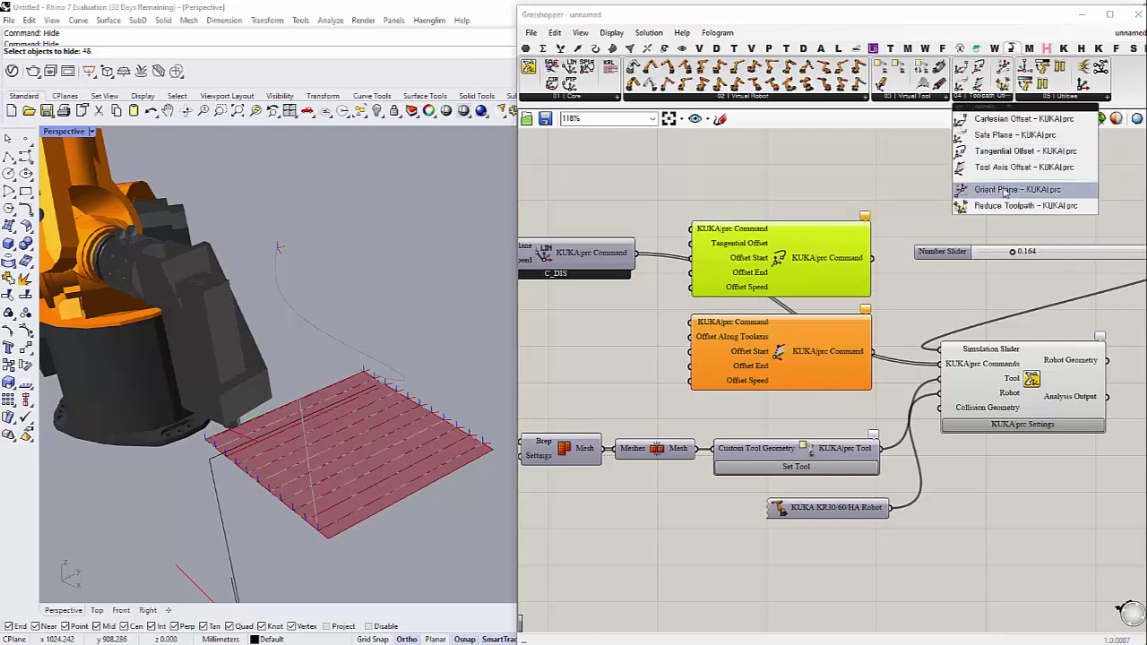
pyautogui.moveTo(994, 156); pyautogui.dragTo(749, 376)
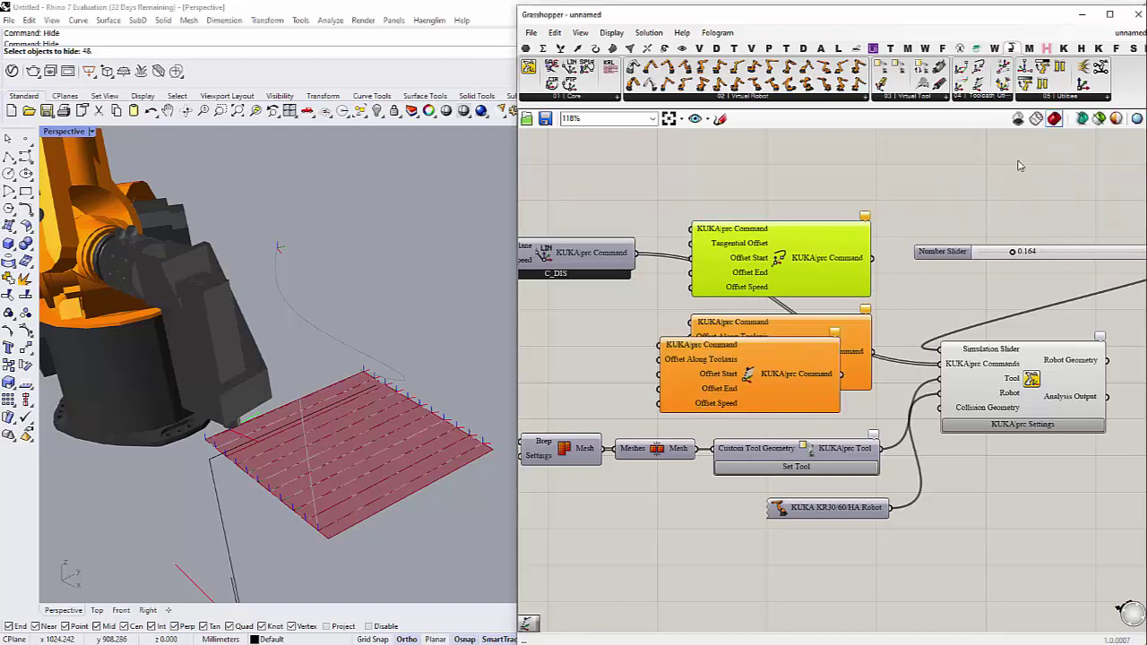
pyautogui.click(1002, 101)
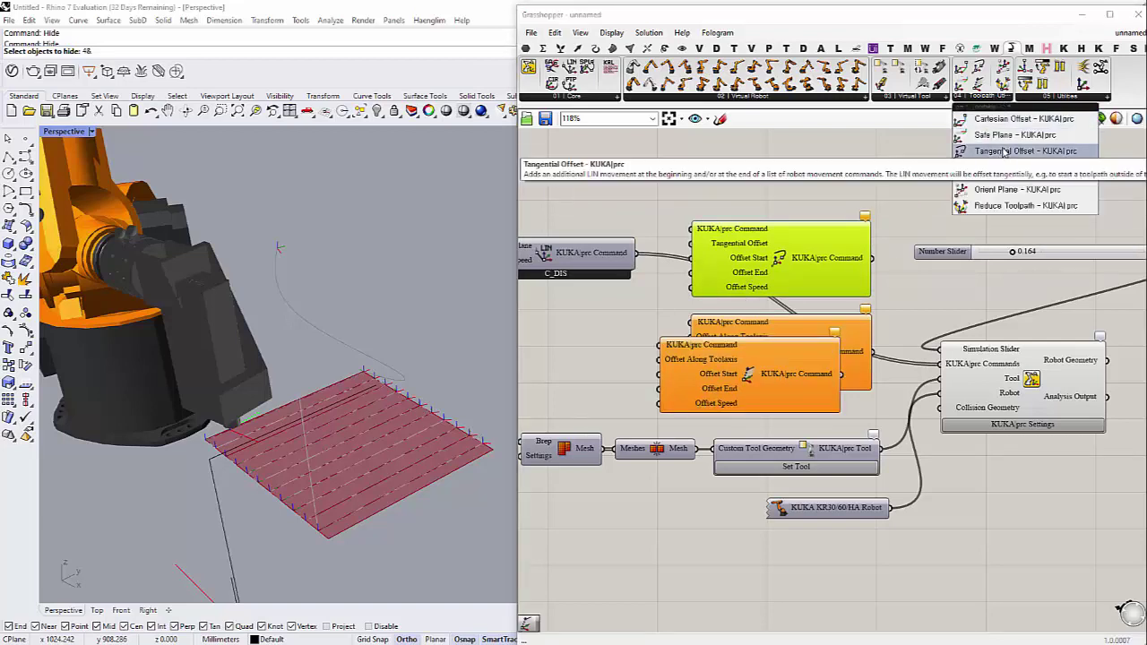
pyautogui.moveTo(981, 170); pyautogui.dragTo(818, 206)
pyautogui.moveTo(746, 388); pyautogui.dragTo(789, 306)
pyautogui.click(776, 400)
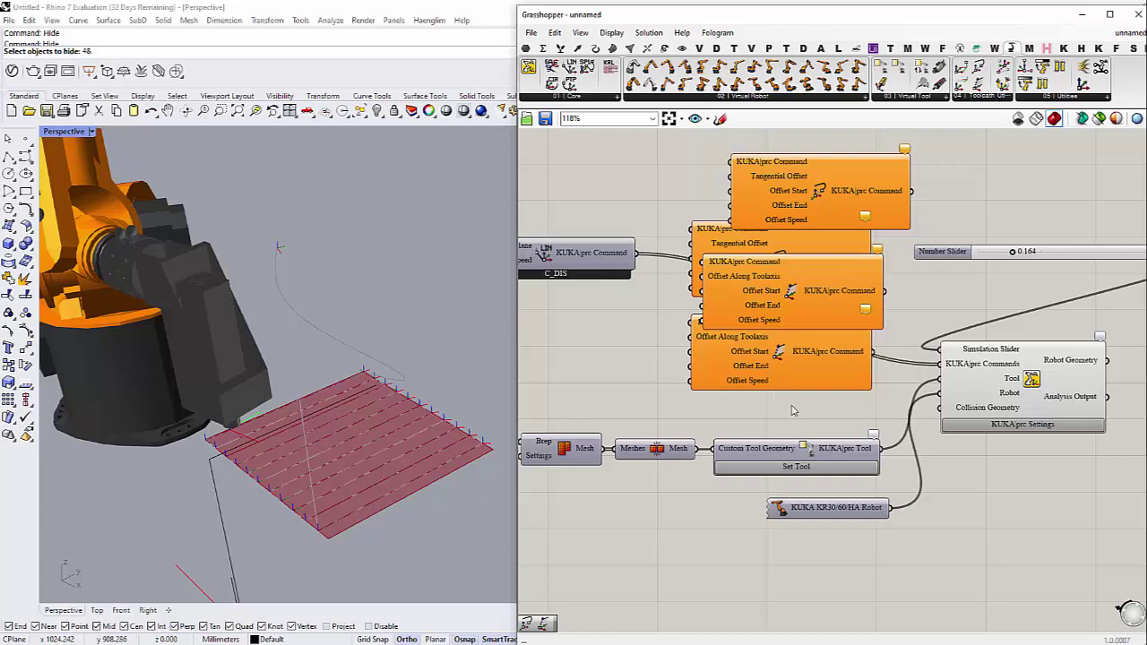
pyautogui.moveTo(785, 306); pyautogui.dragTo(796, 310)
pyautogui.moveTo(802, 406); pyautogui.dragTo(761, 217)
pyautogui.press('Delete')
# Step: Place a Safe Plane and a Cartesian Offset component between the linear command and the core component
pyautogui.click(974, 100)
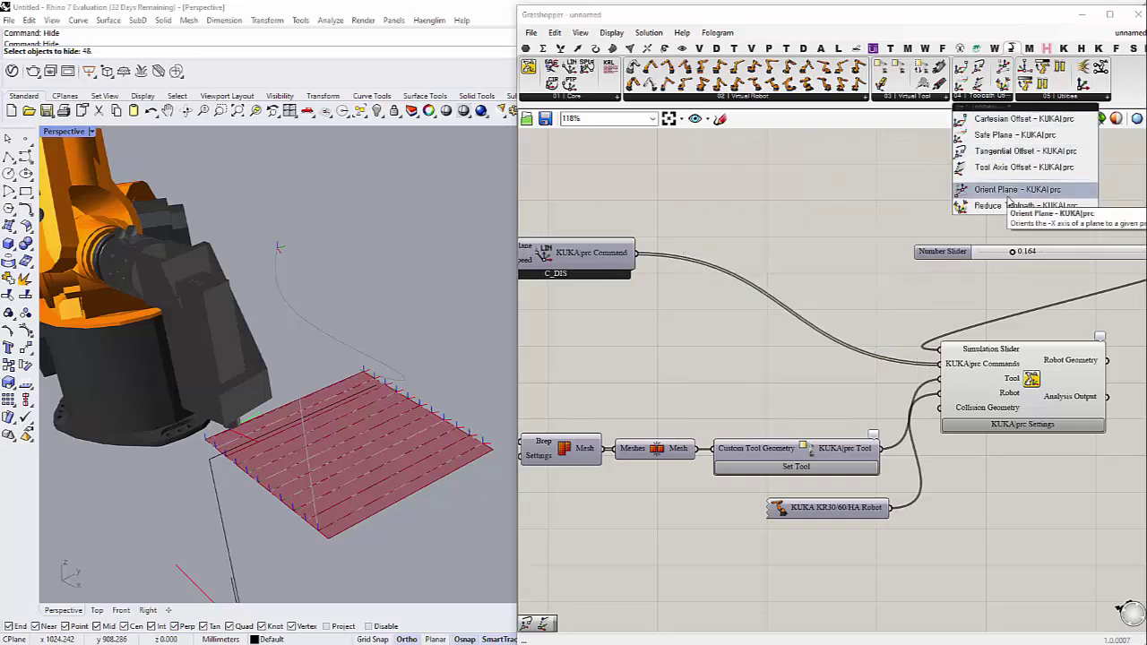
pyautogui.moveTo(977, 193); pyautogui.dragTo(829, 285)
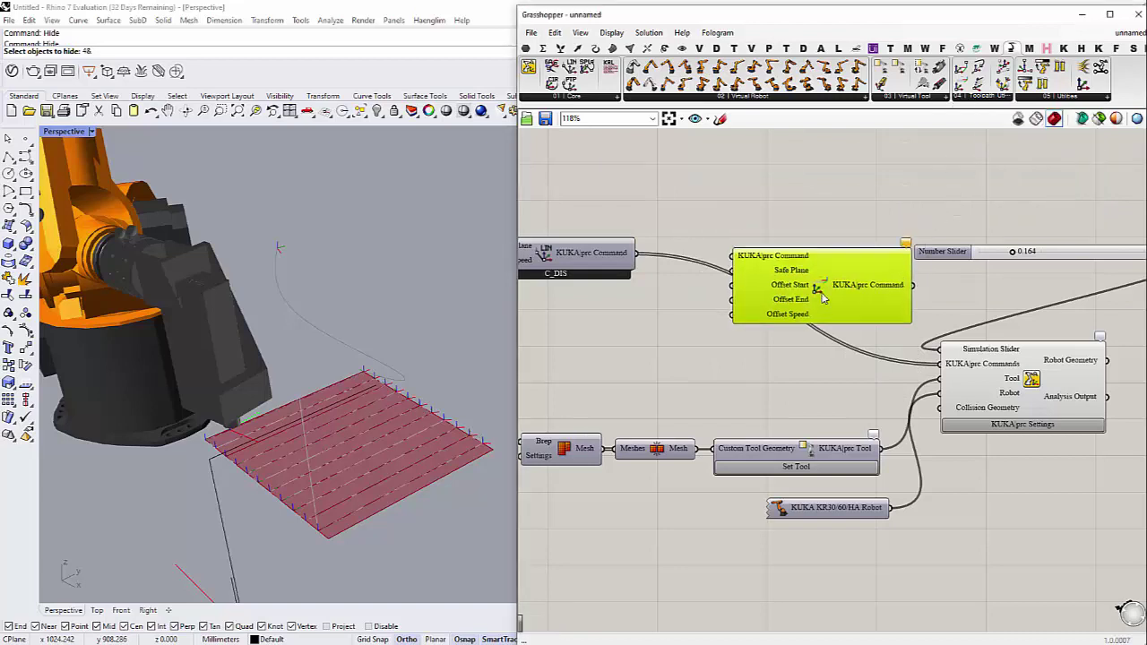
pyautogui.click(976, 102)
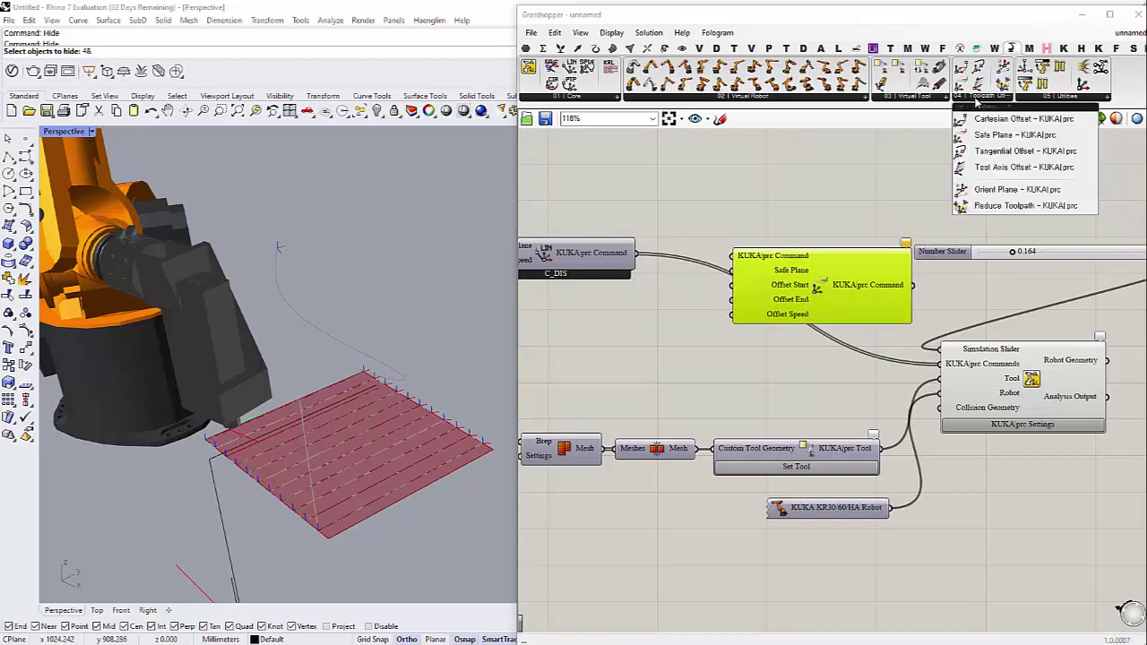
pyautogui.moveTo(980, 122); pyautogui.dragTo(813, 208)
pyautogui.moveTo(832, 288); pyautogui.dragTo(796, 319)
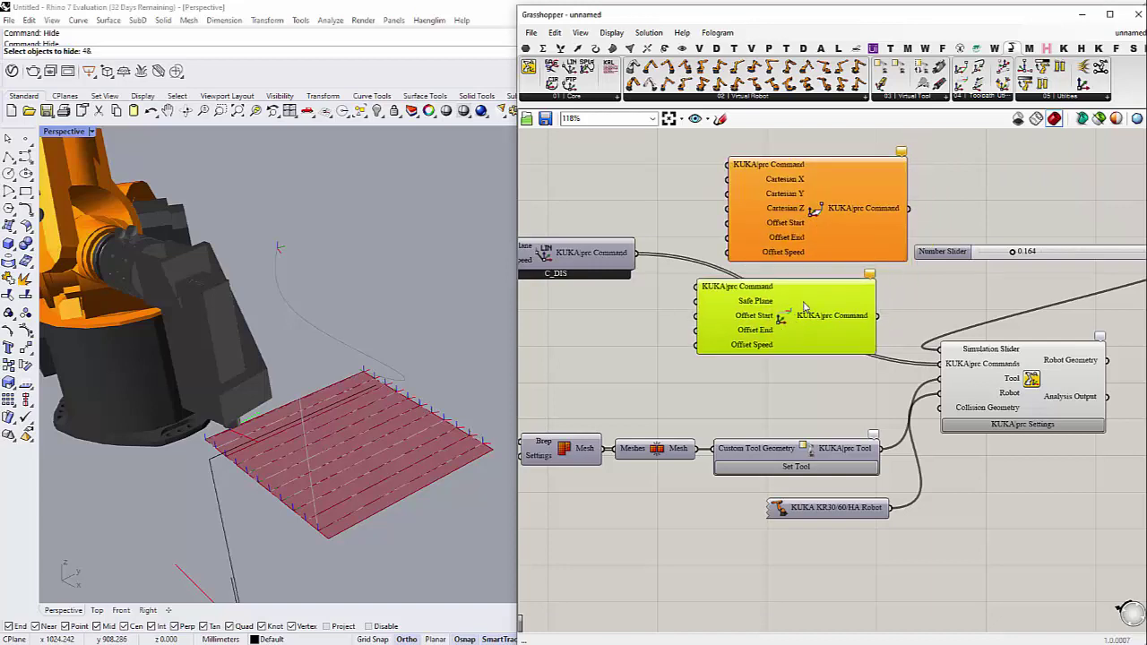
pyautogui.moveTo(803, 231); pyautogui.dragTo(786, 252)
# Step: Delete the Safe Plane component and move the Cartesian Offset component into its place
pyautogui.click(975, 100)
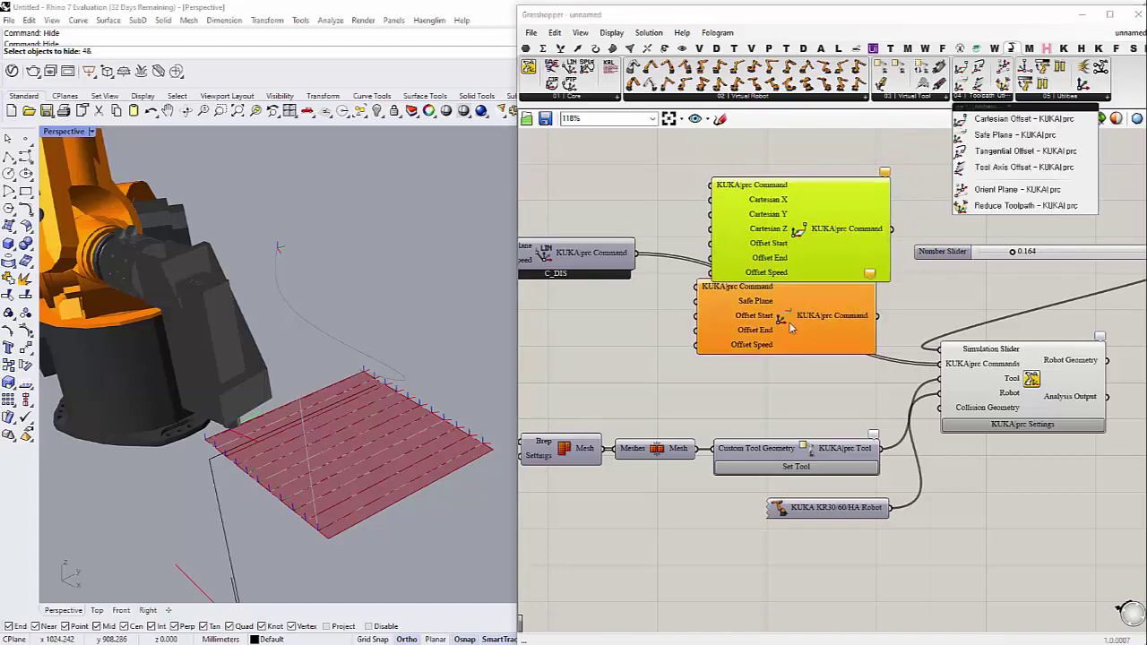
pyautogui.click(737, 362)
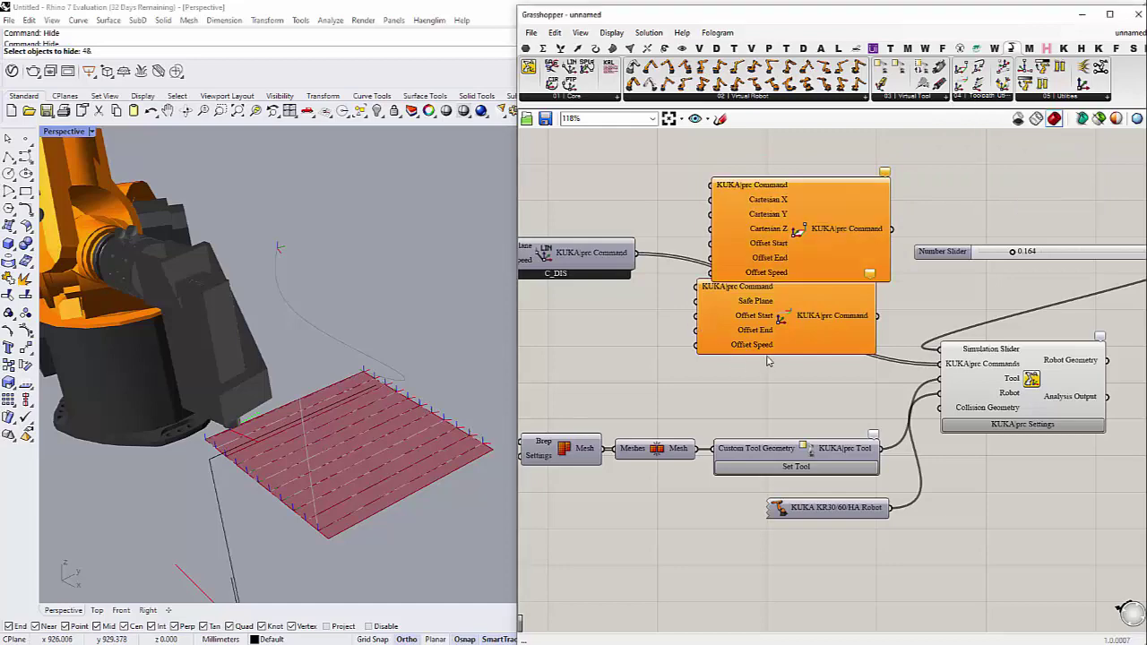
pyautogui.moveTo(762, 309); pyautogui.dragTo(762, 325)
pyautogui.press('Delete')
pyautogui.moveTo(792, 214); pyautogui.dragTo(780, 309)
# Step: Adjust the Cartesian Offset component's position and feed the linear command's output into its KUKA|prc Command input
pyautogui.scroll(2, 775, 278)
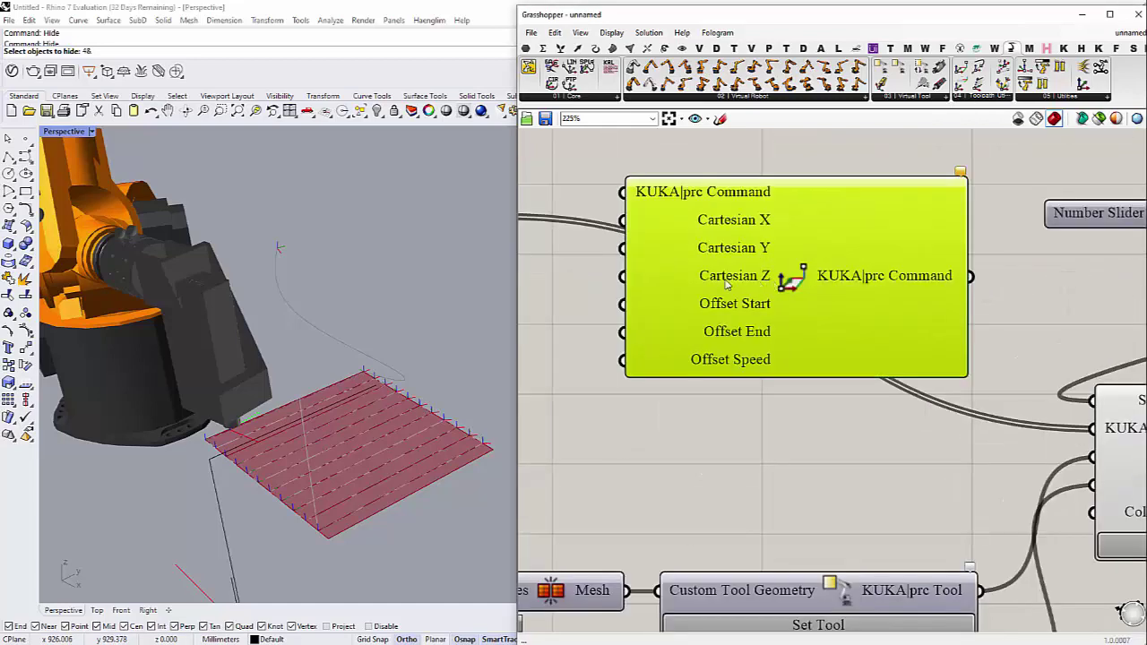
pyautogui.scroll(-1, 718, 292)
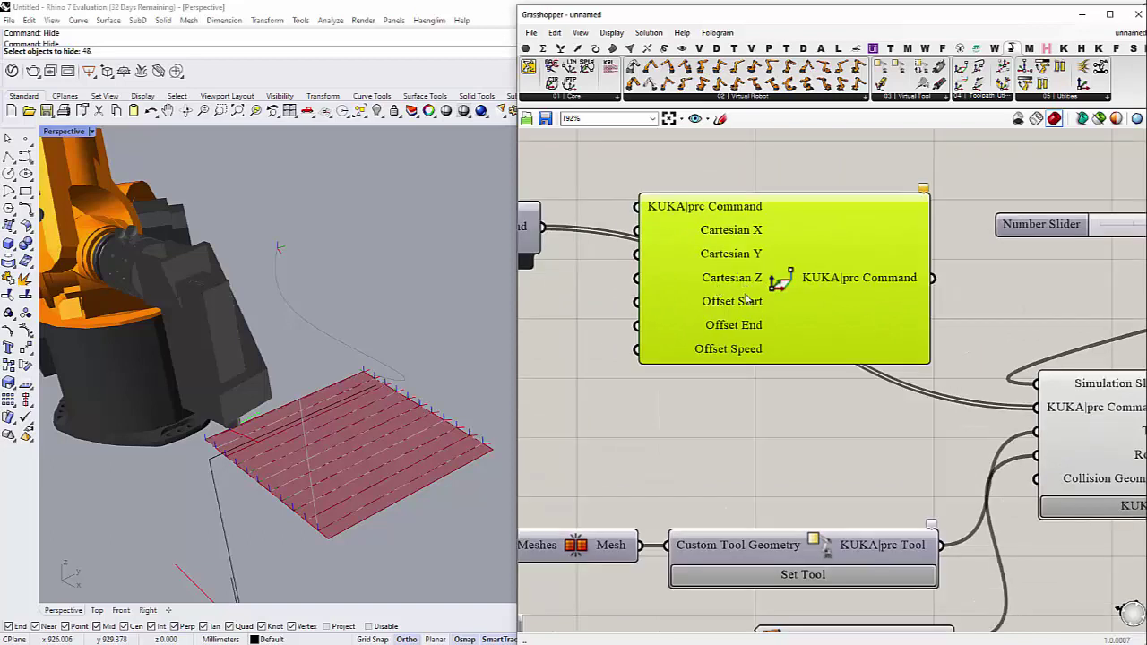
pyautogui.moveTo(714, 283); pyautogui.dragTo(731, 346)
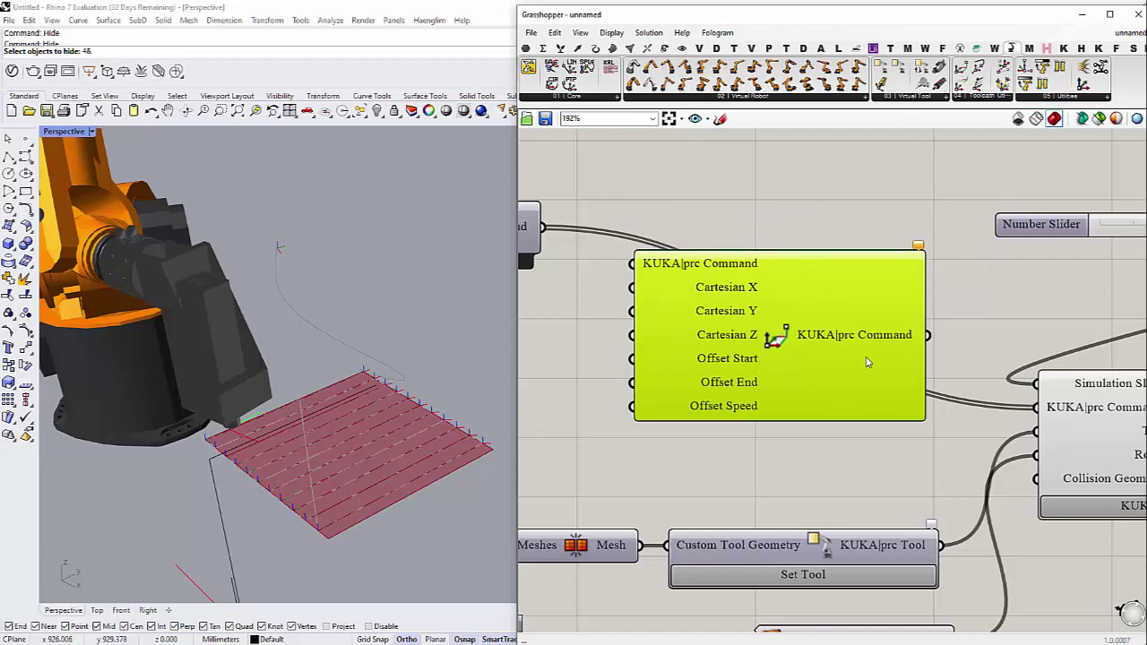
pyautogui.moveTo(714, 387); pyautogui.dragTo(726, 383)
pyautogui.click(579, 363)
pyautogui.moveTo(582, 363); pyautogui.dragTo(624, 360, button='right')
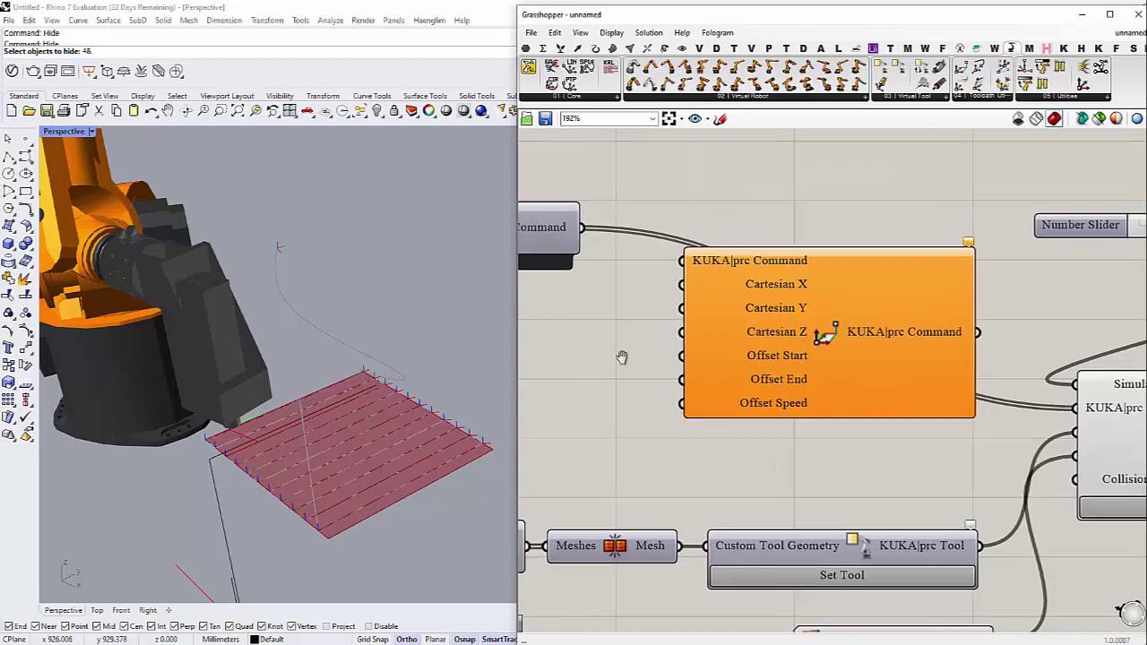
pyautogui.scroll(-2, 625, 354)
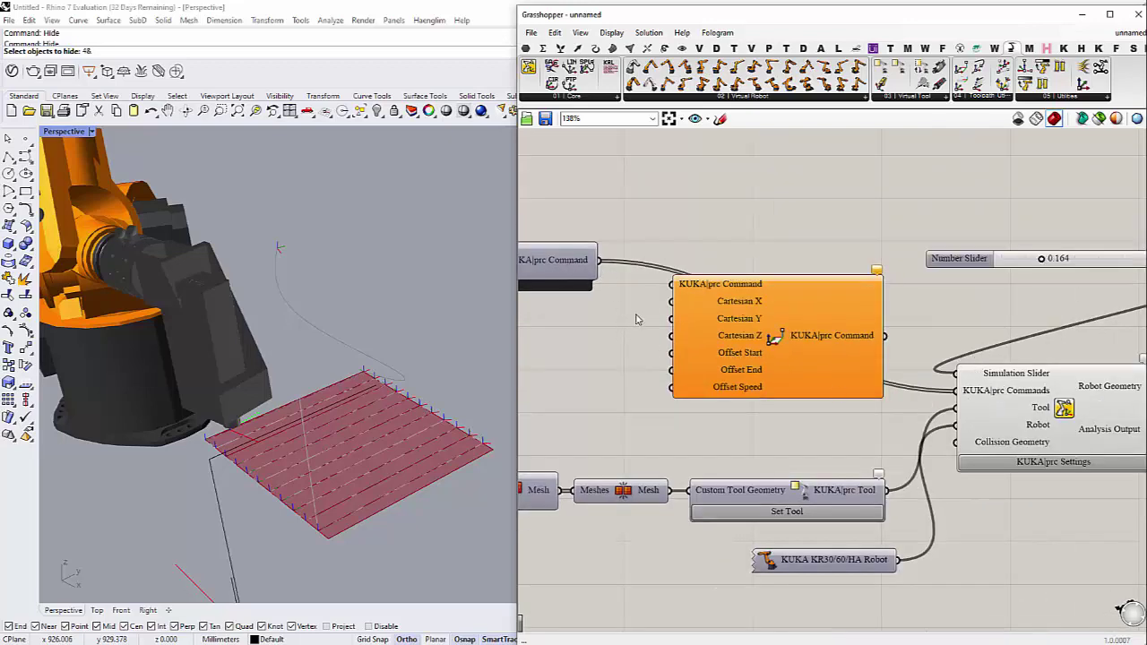
pyautogui.moveTo(725, 380); pyautogui.dragTo(722, 385)
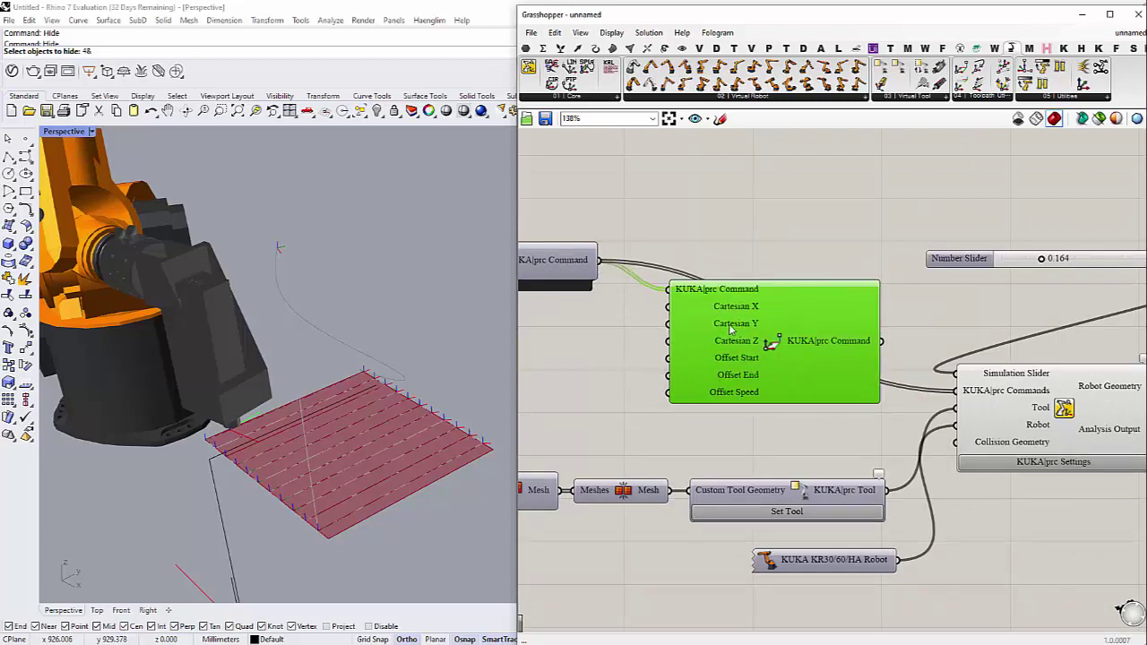
# Step: Create a number slider with value 50 and connect it to the Cartesian Z input of the offset component
pyautogui.doubleClick(578, 358)
pyautogui.write('50')
pyautogui.press('Return')
pyautogui.moveTo(645, 361); pyautogui.dragTo(657, 341)
pyautogui.click(648, 395)
# Step: Connect the Cartesian Offset output to the core's KUKA|prc Commands input in place of the direct wire, and set the Cartesian Z slider to 28
pyautogui.moveTo(839, 358); pyautogui.dragTo(816, 355, button='right')
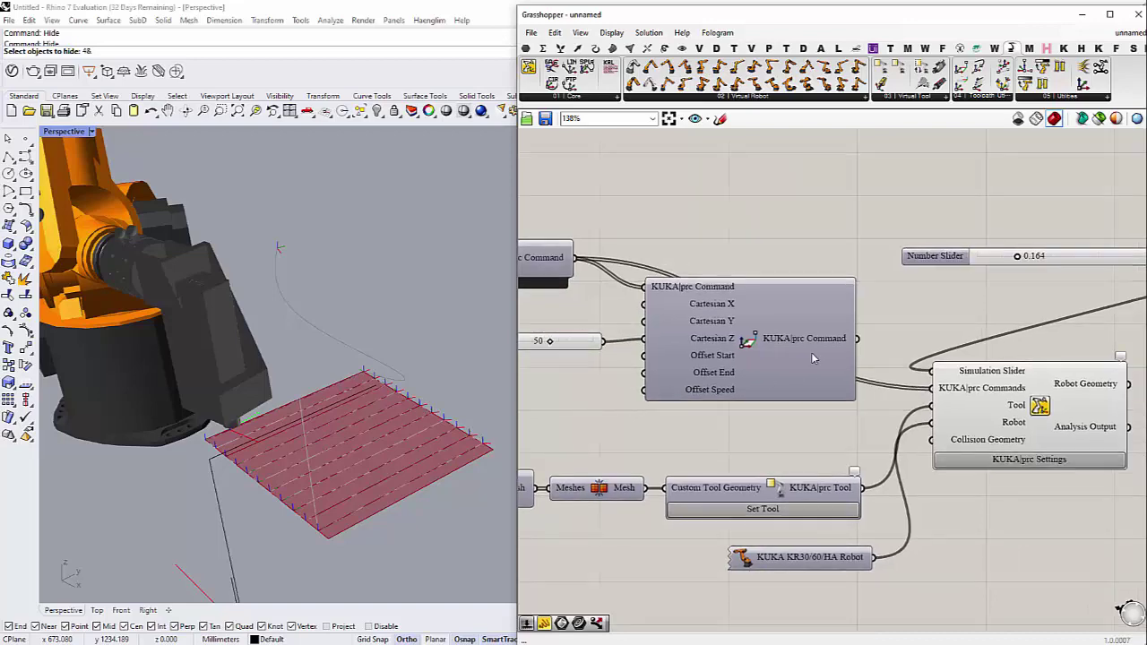
pyautogui.moveTo(856, 340); pyautogui.dragTo(933, 388)
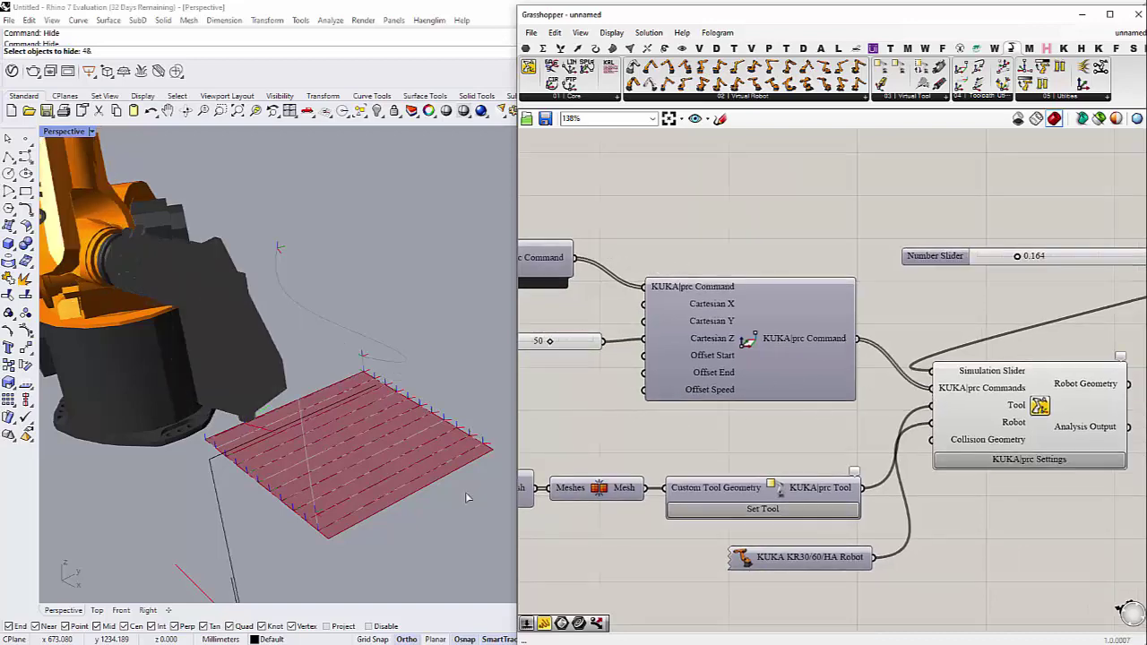
pyautogui.moveTo(278, 509); pyautogui.dragTo(303, 422, button='right')
pyautogui.scroll(2, 597, 364)
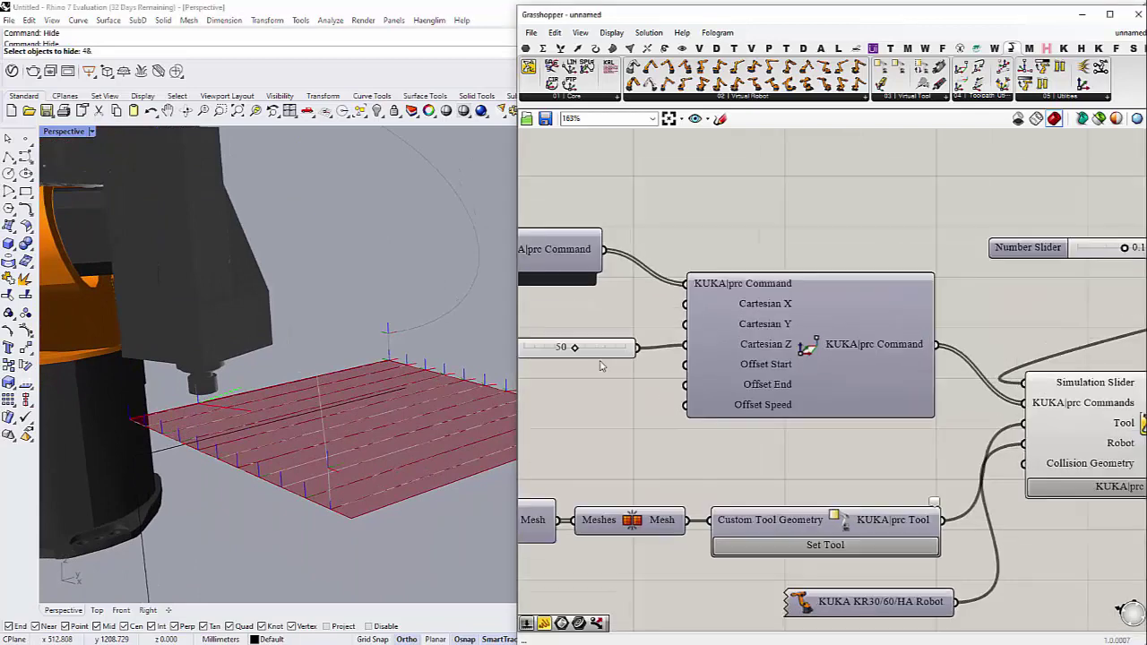
pyautogui.moveTo(573, 350); pyautogui.dragTo(551, 359)
pyautogui.scroll(-3, 564, 459)
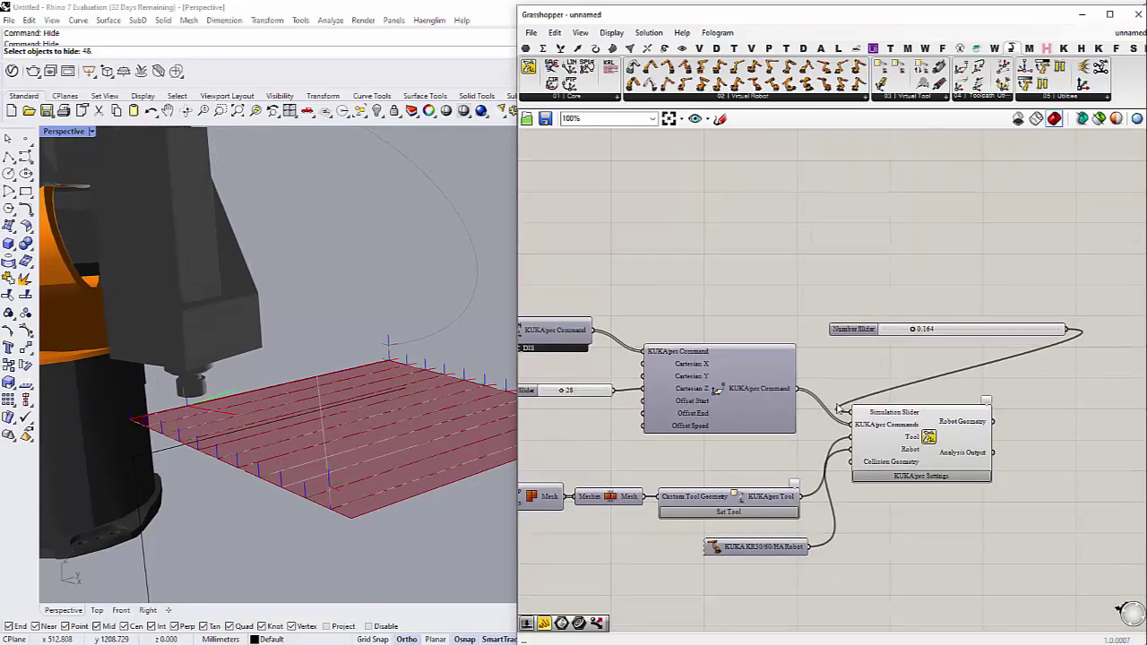
# Step: Move the simulation slider closer above the core component and set it to 0.984
pyautogui.scroll(2, 1016, 349)
pyautogui.moveTo(813, 341); pyautogui.dragTo(716, 320)
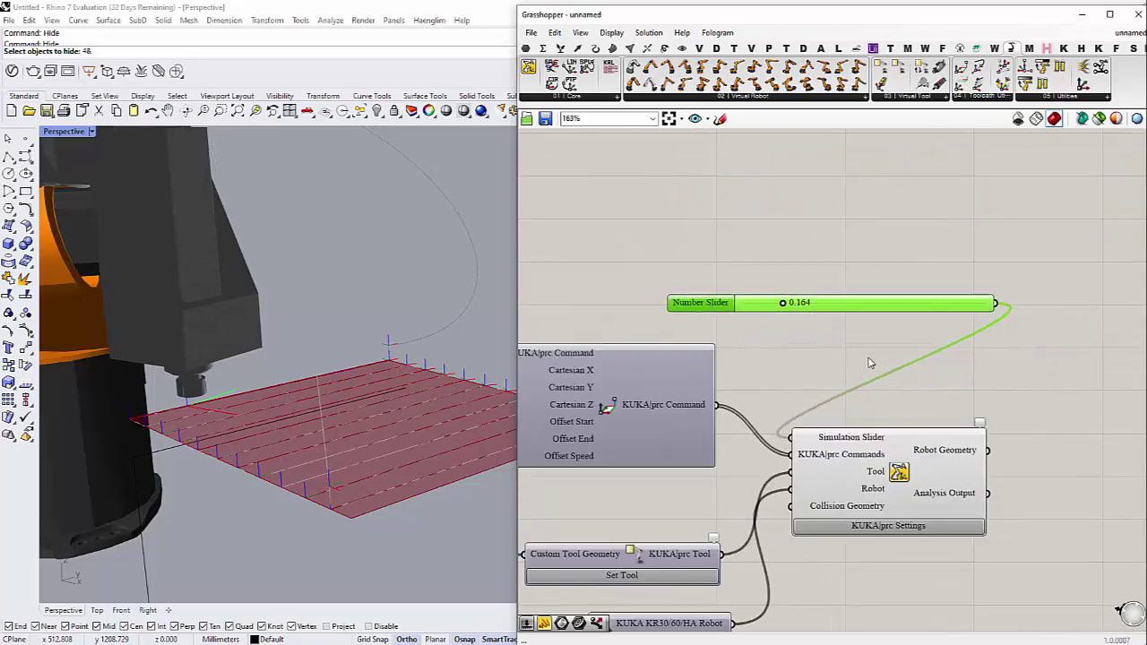
pyautogui.scroll(3, 768, 308)
pyautogui.moveTo(763, 288); pyautogui.dragTo(1089, 302)
# Step: Set the Cartesian Z offset slider to 77
pyautogui.moveTo(896, 433); pyautogui.dragTo(1050, 369, button='right')
pyautogui.scroll(-3, 1050, 369)
pyautogui.scroll(2, 587, 398)
pyautogui.moveTo(570, 382); pyautogui.dragTo(616, 378)
pyautogui.scroll(-3, 687, 435)
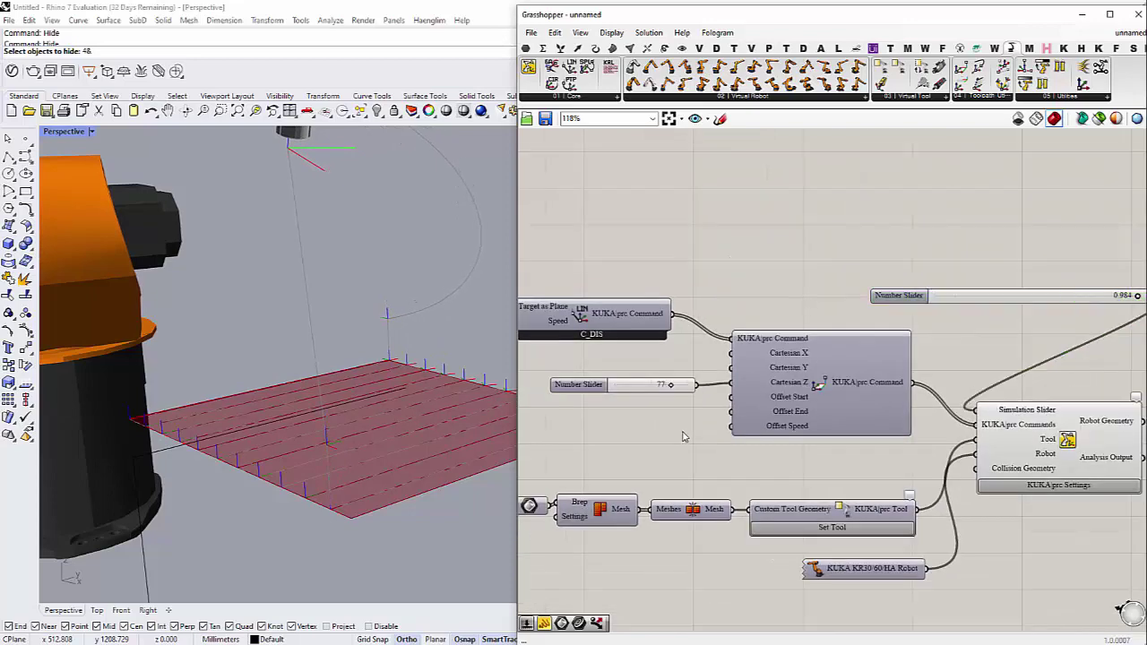
# Step: Graft the KUKA|prc Command output of the Cartesian Offset component
pyautogui.scroll(2, 806, 402)
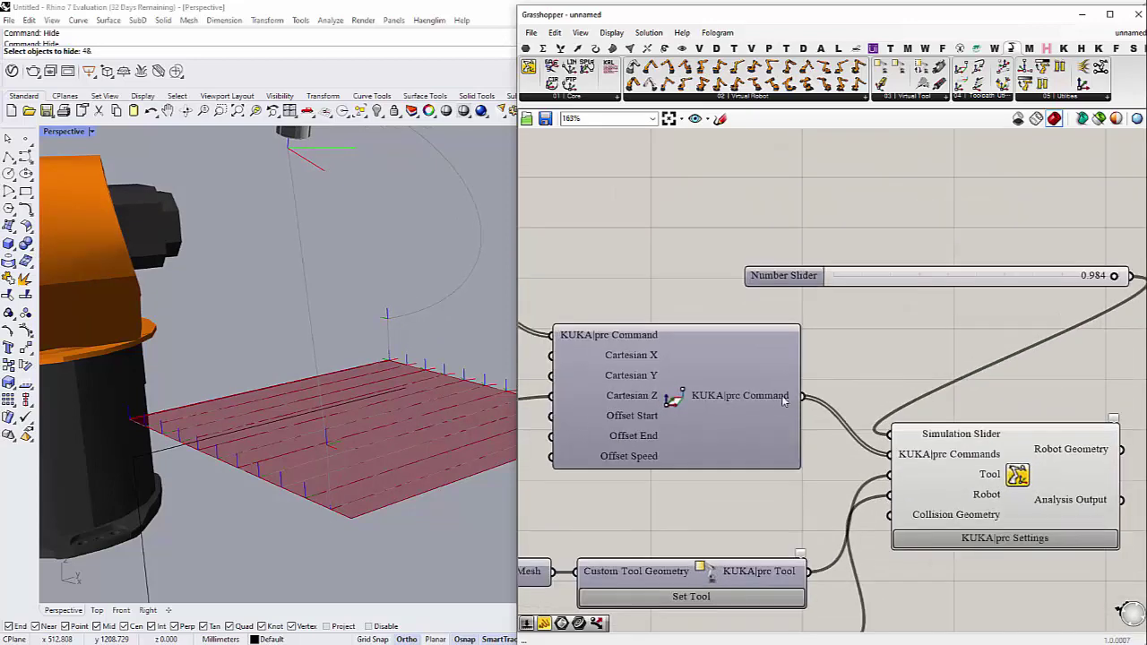
pyautogui.rightClick(788, 399)
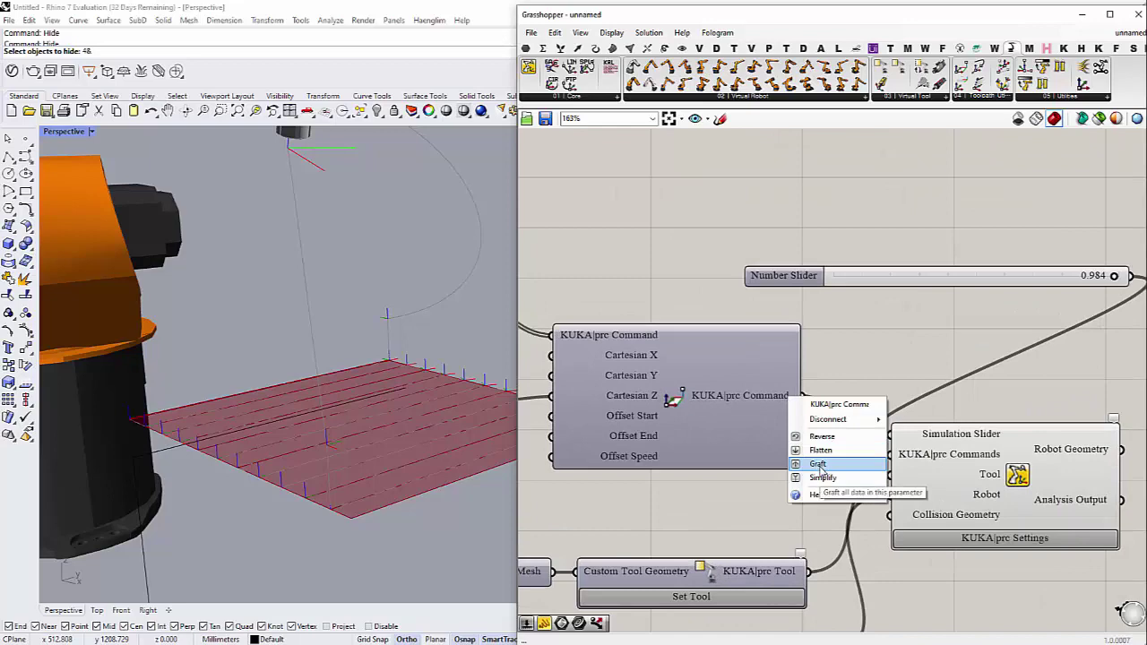
pyautogui.click(818, 465)
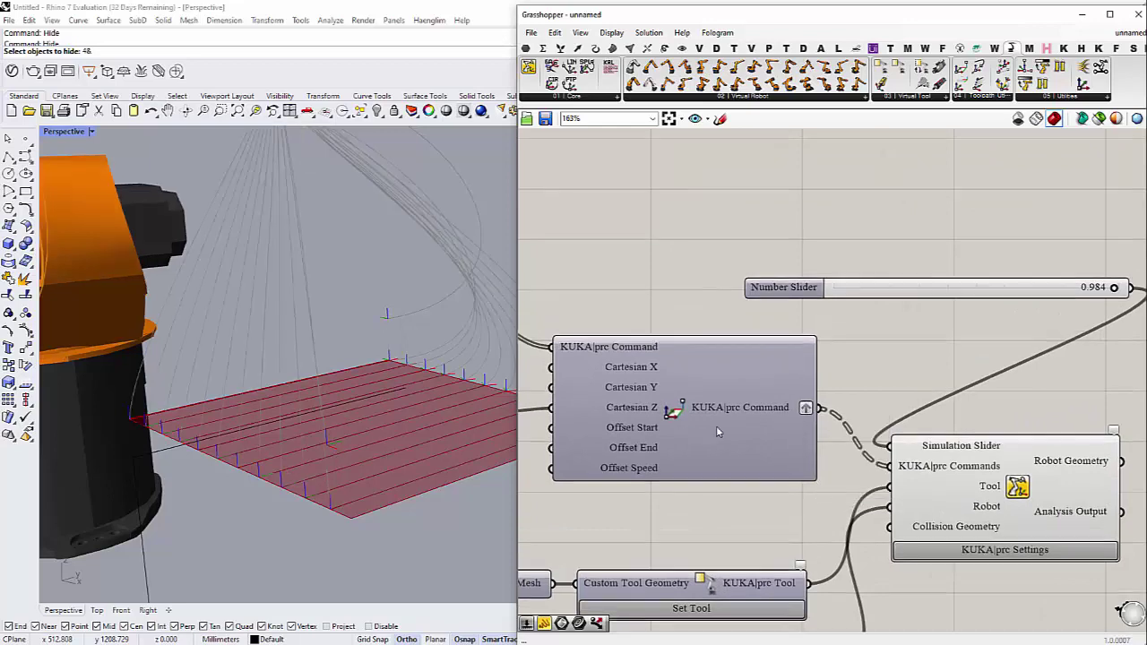
# Step: Shift the simulation slider above the Cartesian Offset component and set it to 0.954
pyautogui.scroll(-7, 240, 428)
pyautogui.moveTo(240, 429)
pyautogui.mouseDown(button='right')
pyautogui.moveTo(184, 417)
pyautogui.moveTo(246, 432)
pyautogui.mouseUp(button='right')
pyautogui.click(991, 289)
pyautogui.moveTo(991, 288); pyautogui.dragTo(973, 273)
# Step: Flatten the KUKA|prc Command output of the Cartesian Offset component
pyautogui.rightClick(806, 410)
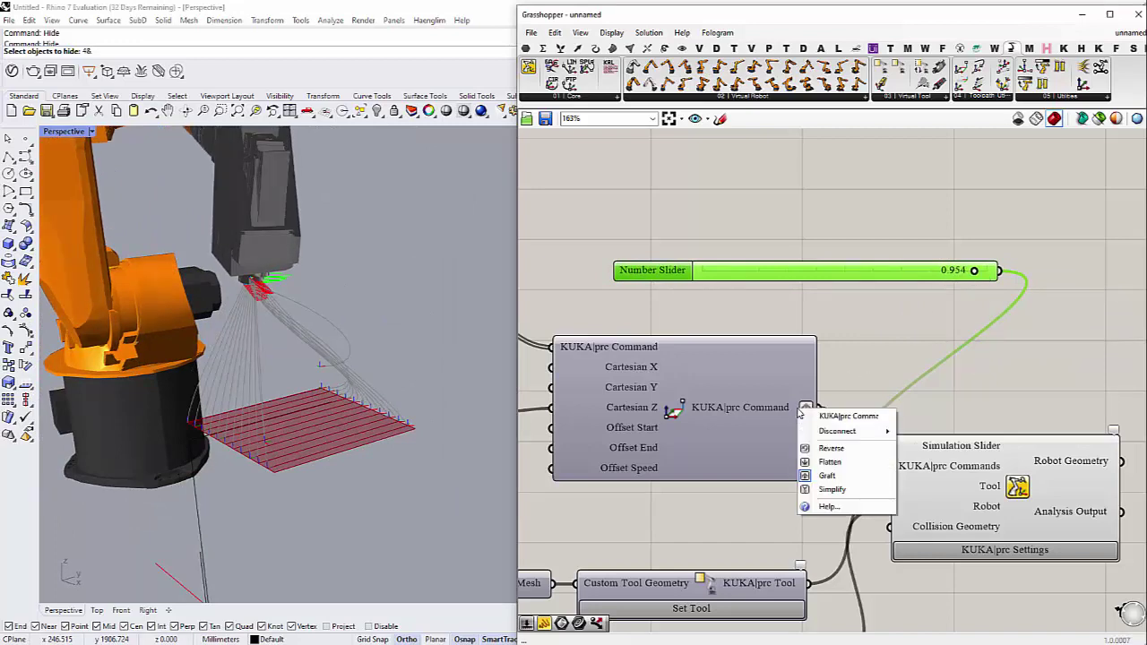
pyautogui.click(825, 475)
pyautogui.moveTo(825, 484); pyautogui.dragTo(917, 449, button='right')
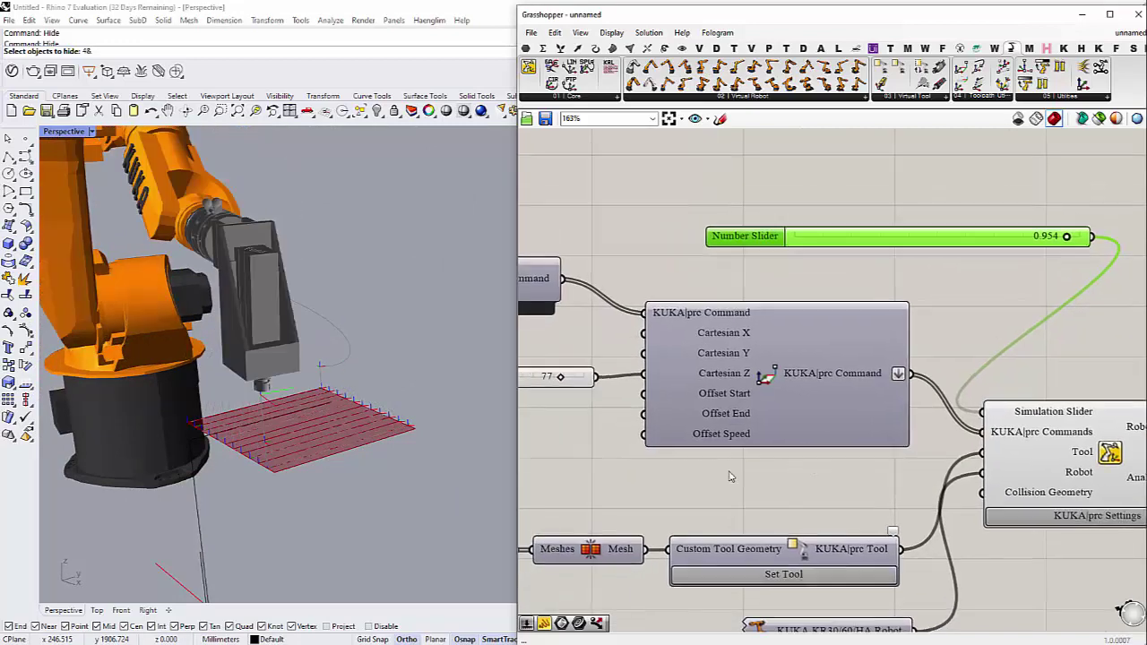
# Step: Move the simulation slider a little further from the core component and set it to 1.000
pyautogui.moveTo(903, 232); pyautogui.dragTo(844, 243)
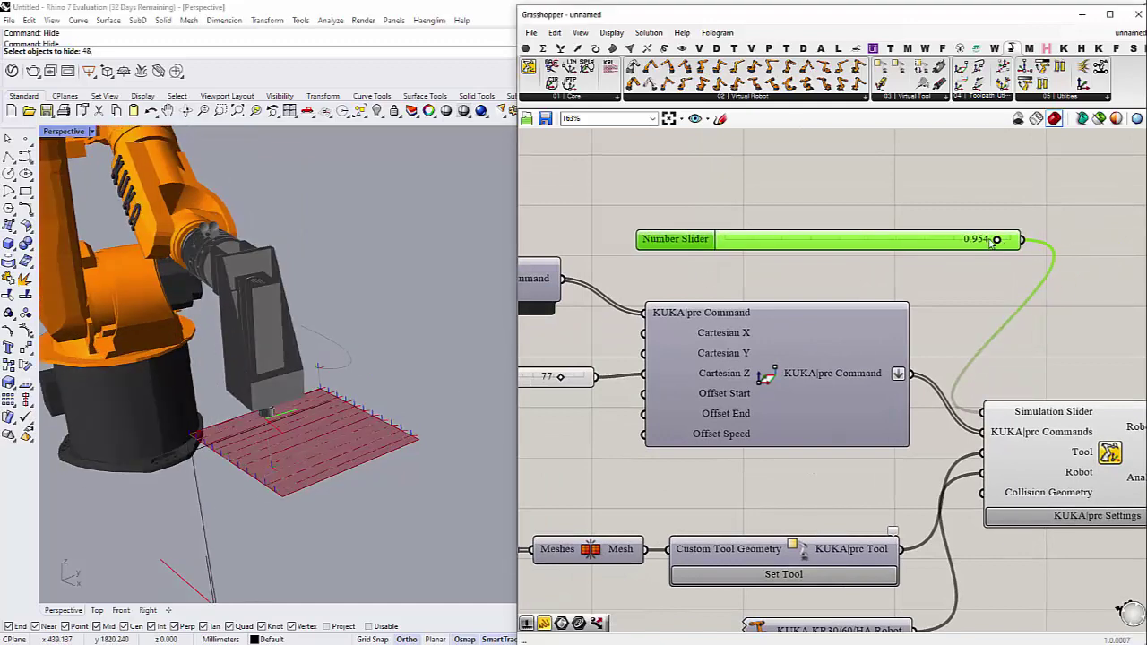
pyautogui.moveTo(995, 239); pyautogui.dragTo(1026, 274)
pyautogui.scroll(-2, 412, 360)
pyautogui.moveTo(394, 376); pyautogui.dragTo(374, 469, button='right')
pyautogui.moveTo(694, 433); pyautogui.dragTo(754, 385, button='right')
pyautogui.scroll(-3, 754, 385)
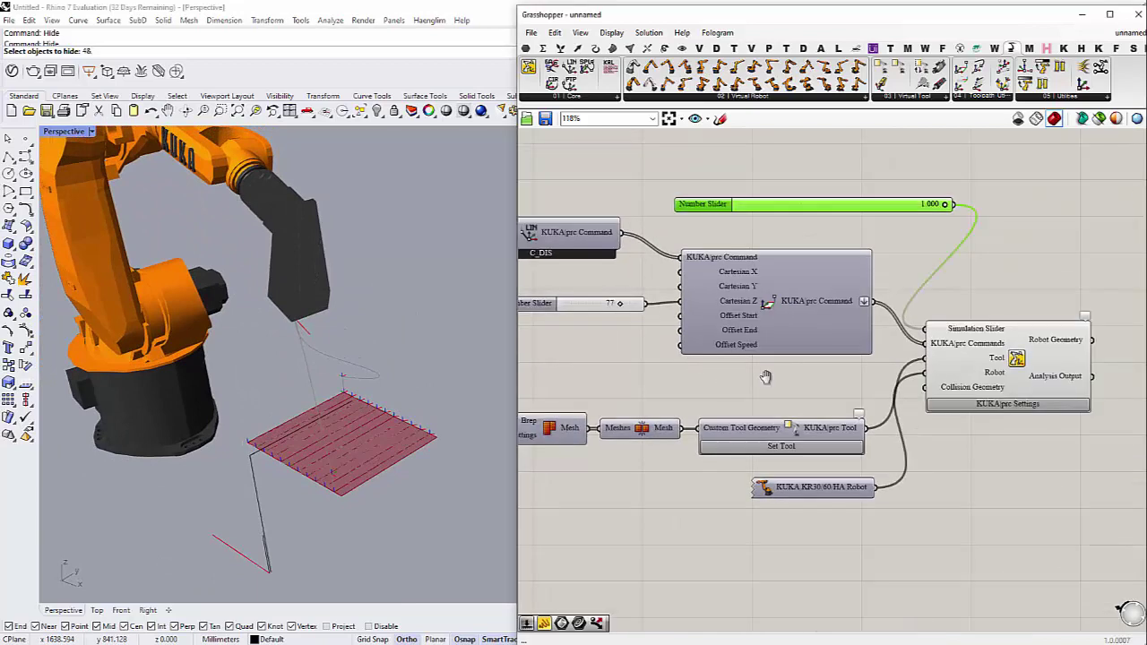
# Step: Review the general and advanced simulation options in the core's KUKA|prc Settings, then apply and close them
pyautogui.scroll(4, 907, 457)
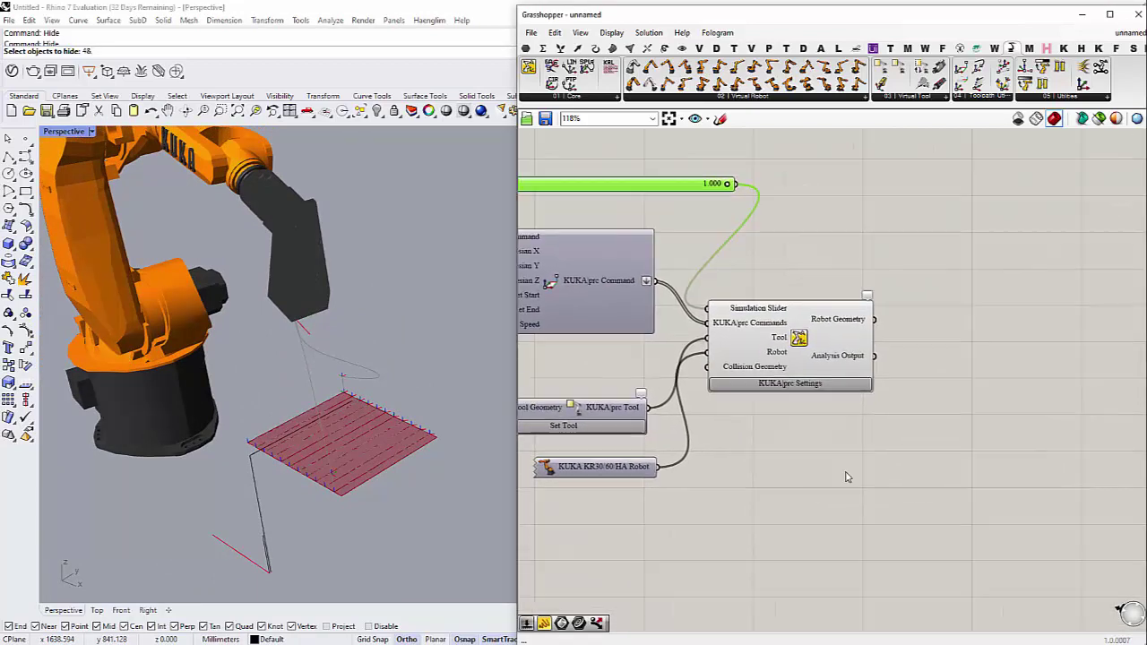
pyautogui.moveTo(881, 306)
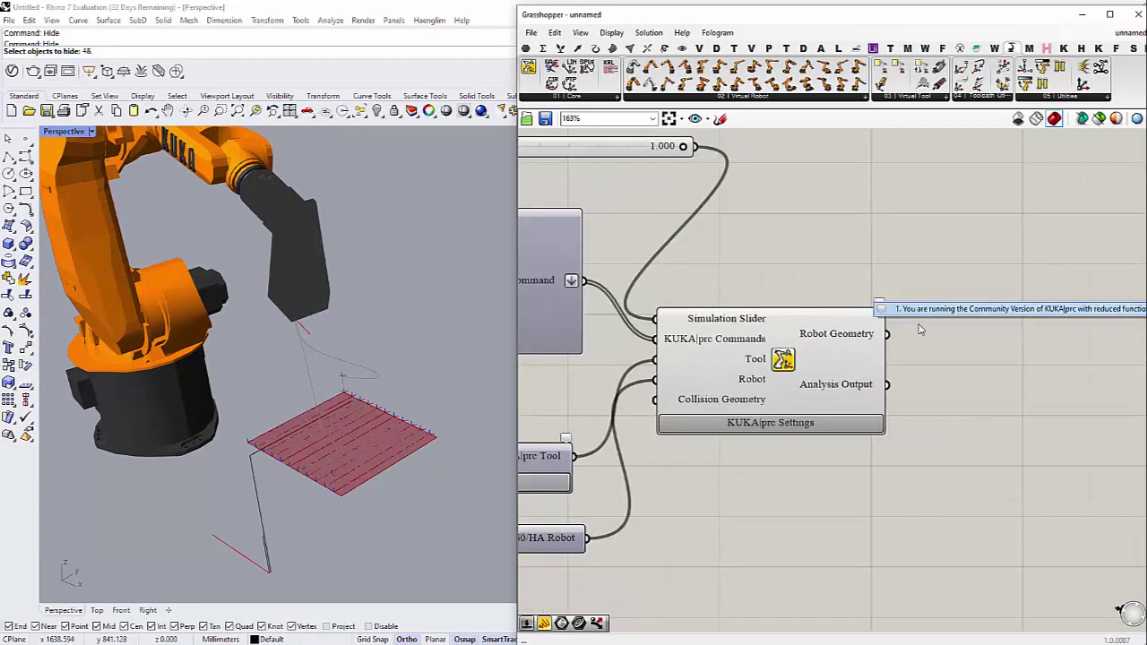
pyautogui.doubleClick(769, 424)
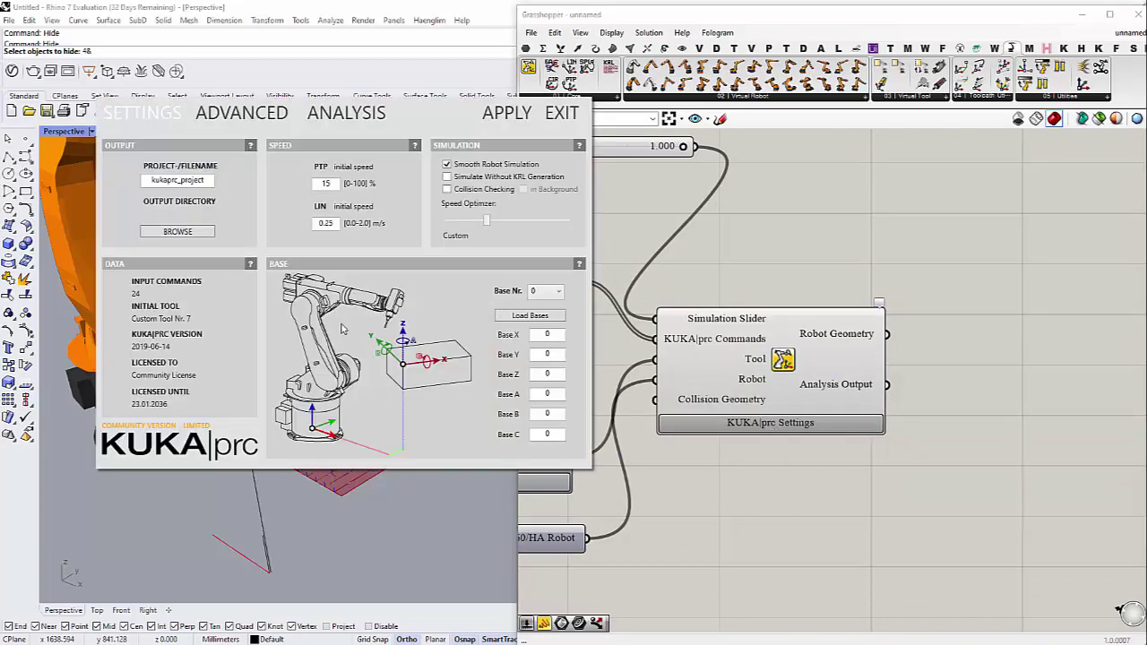
pyautogui.click(562, 114)
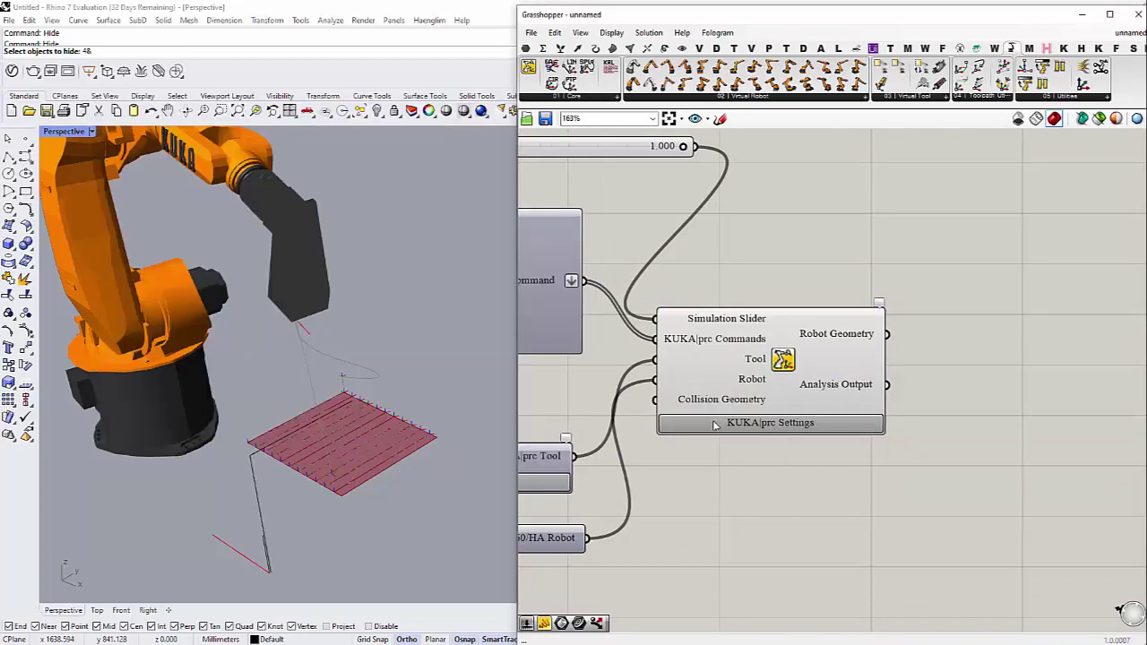
pyautogui.doubleClick(789, 428)
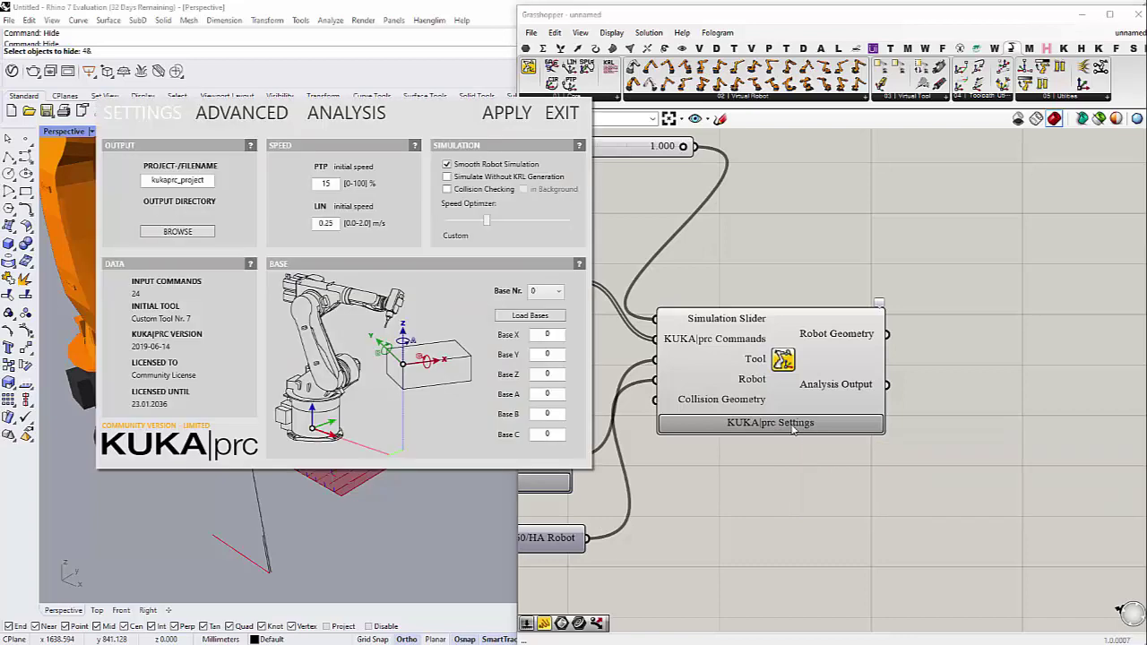
pyautogui.click(224, 115)
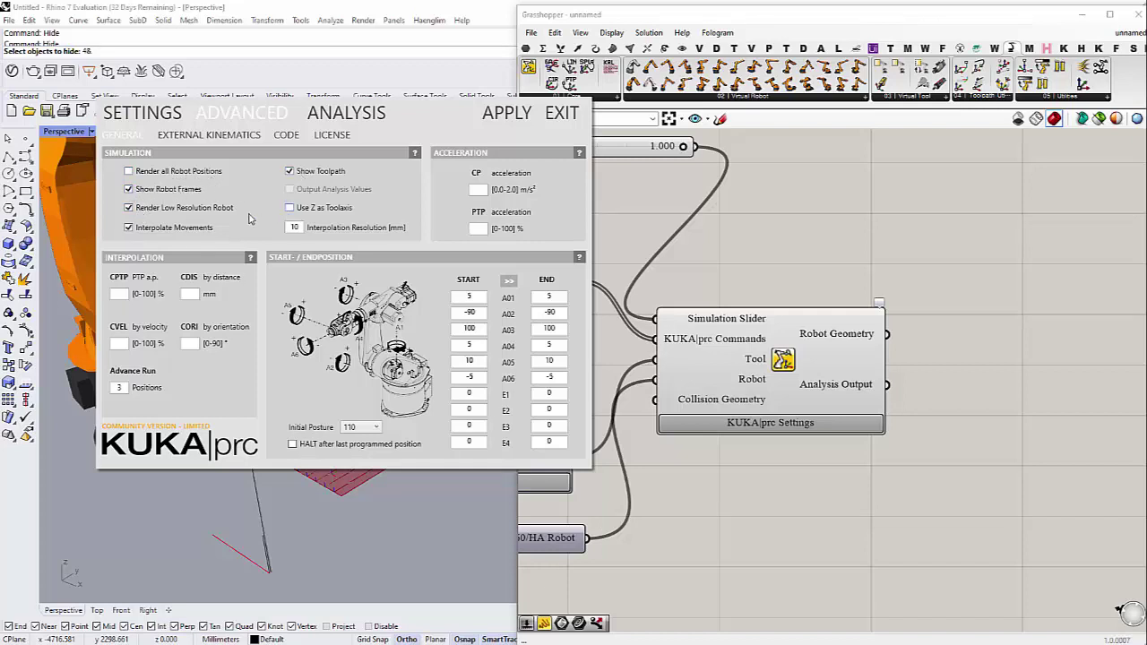
pyautogui.click(504, 119)
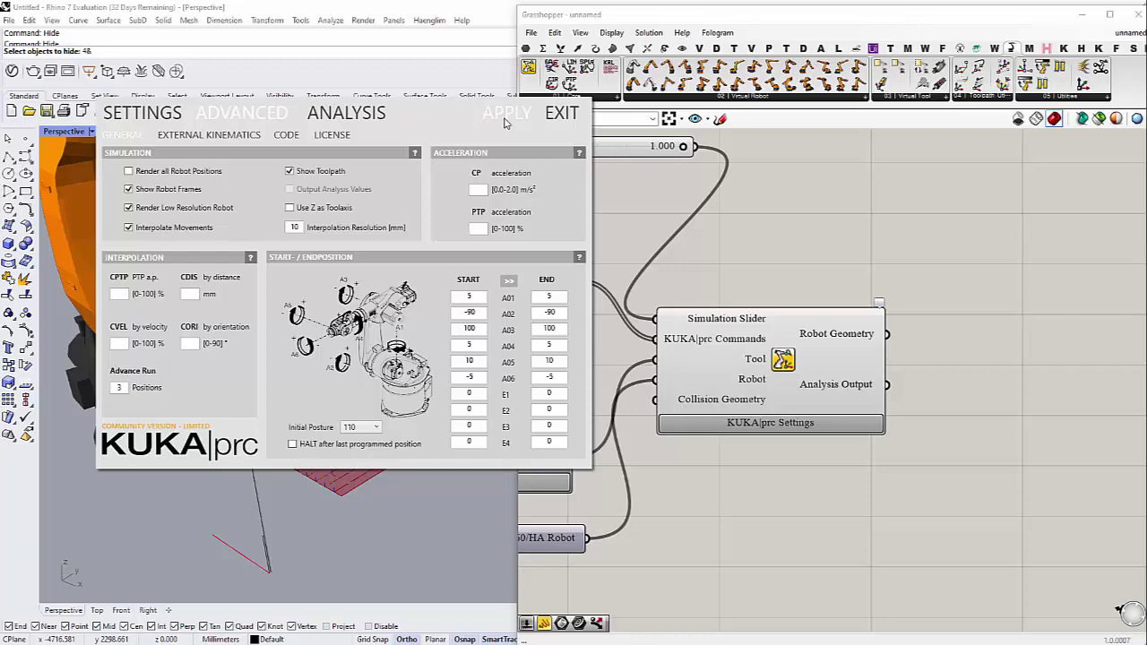
pyautogui.click(551, 116)
# Step: Examine the toolpath lines and frames on the milling surface, close up and together with the robot
pyautogui.moveTo(319, 432); pyautogui.dragTo(369, 473, button='right')
pyautogui.click(763, 370)
pyautogui.click(730, 459)
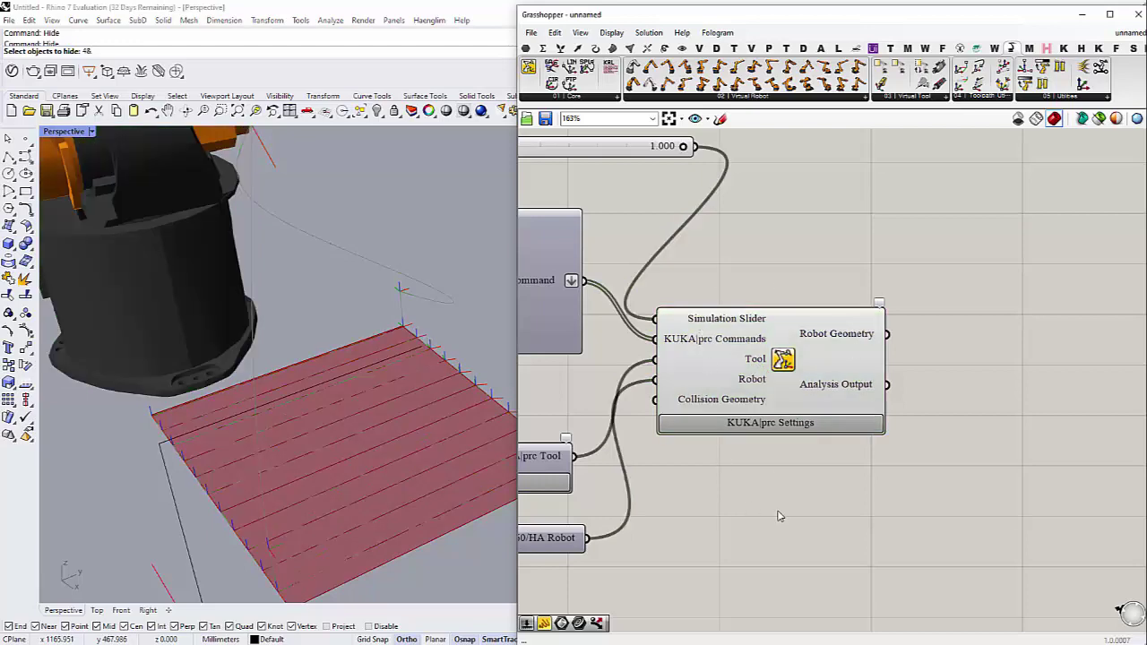
pyautogui.scroll(-2, 259, 385)
pyautogui.moveTo(243, 443); pyautogui.dragTo(284, 437, button='right')
pyautogui.scroll(-4, 280, 420)
pyautogui.moveTo(675, 257); pyautogui.dragTo(818, 289, button='right')
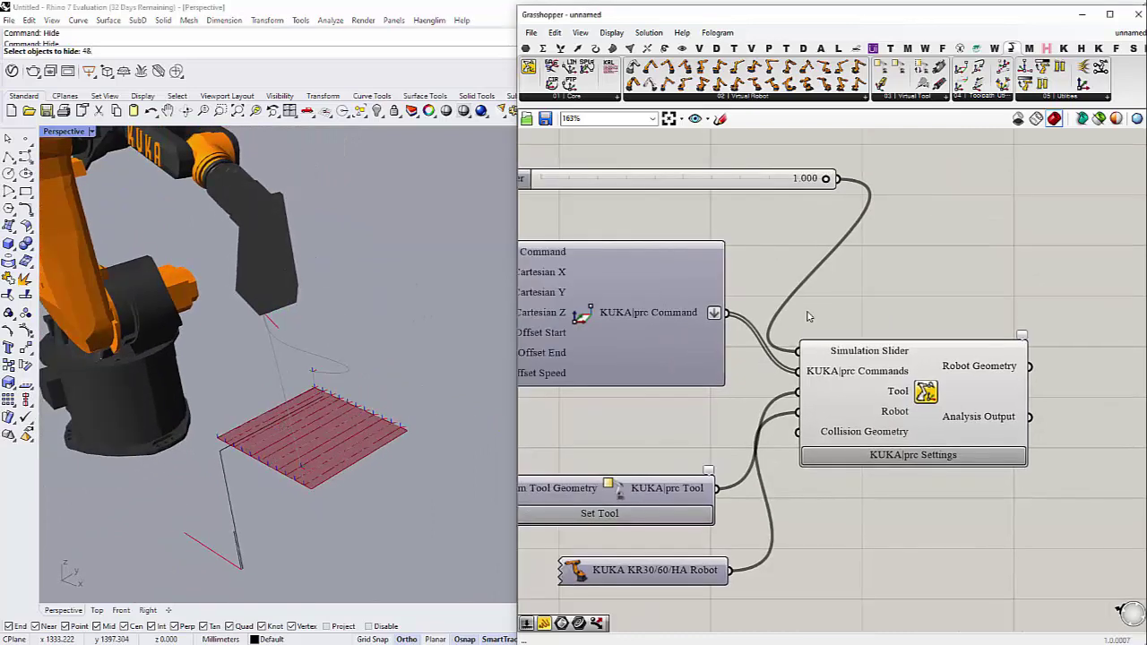
pyautogui.moveTo(825, 179)
pyautogui.mouseDown()
pyautogui.moveTo(542, 178)
pyautogui.moveTo(825, 178)
pyautogui.mouseUp()
# Step: Check the tool number and offset values of the custom tool component
pyautogui.moveTo(597, 495); pyautogui.dragTo(707, 457, button='right')
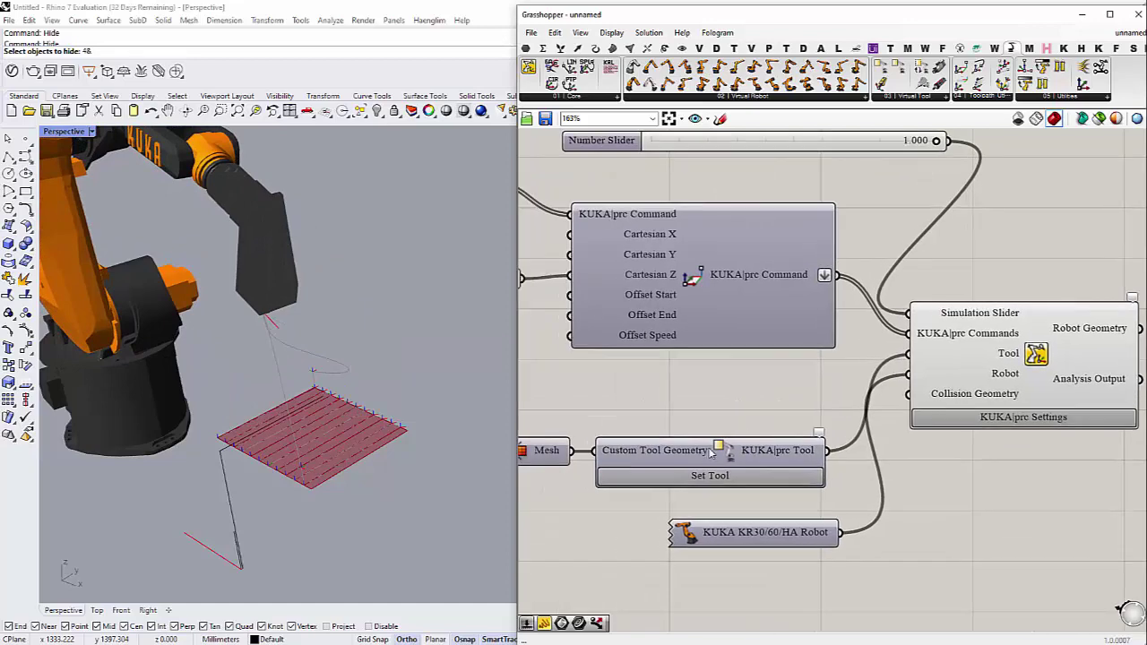
pyautogui.click(708, 482)
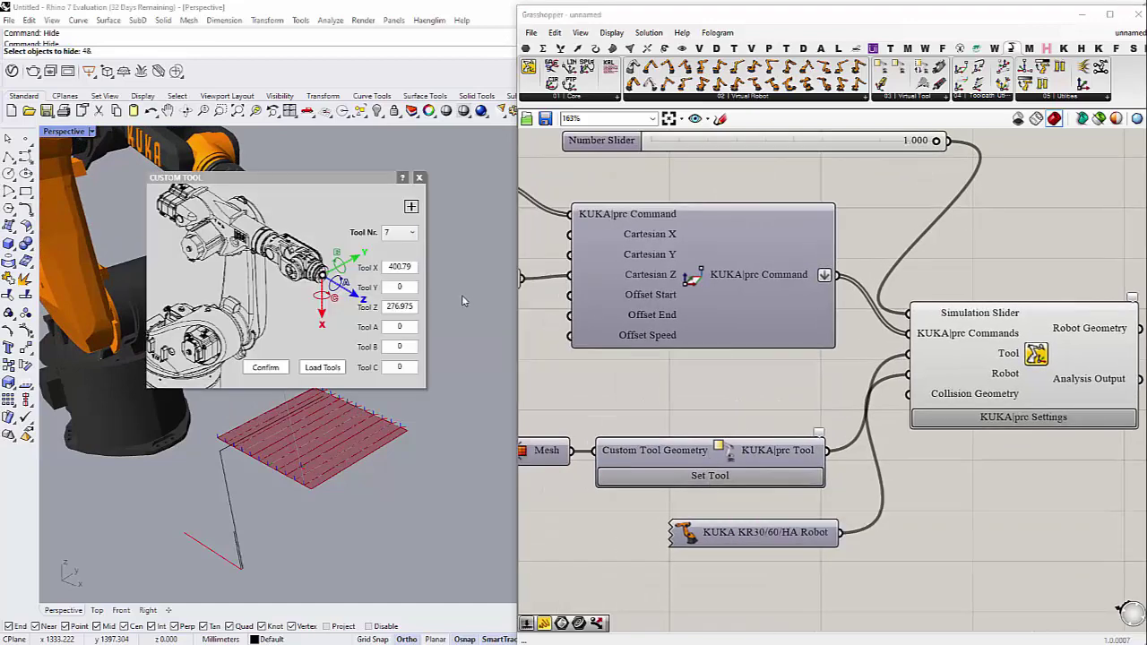
pyautogui.click(419, 177)
# Step: Move the contour distance slider closer to the Contour component's Distance input
pyautogui.moveTo(661, 396); pyautogui.dragTo(863, 371, button='right')
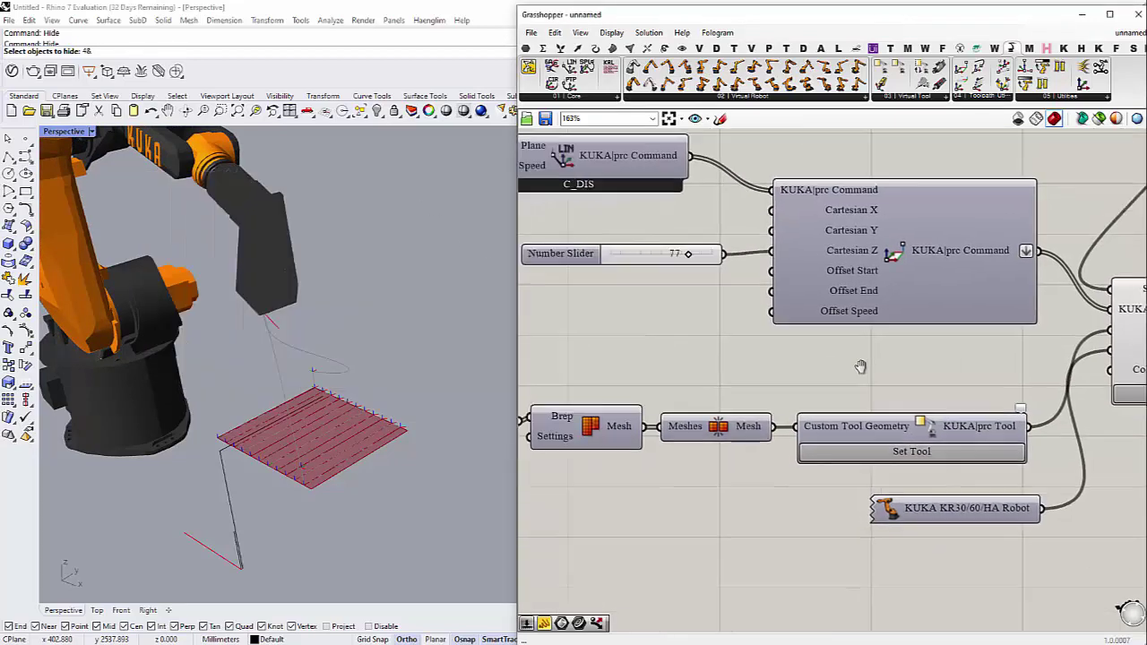
pyautogui.scroll(-8, 834, 368)
pyautogui.scroll(10, 714, 333)
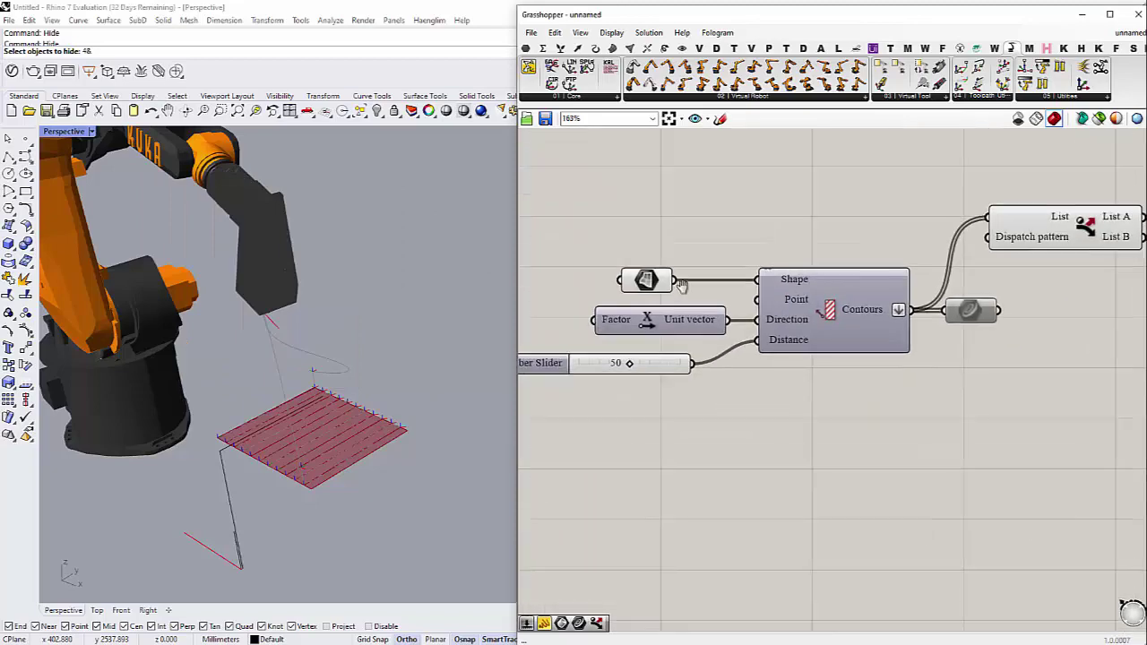
pyautogui.moveTo(569, 359); pyautogui.dragTo(648, 367)
pyautogui.moveTo(689, 423); pyautogui.dragTo(742, 425, button='right')
pyautogui.scroll(8, 273, 479)
pyautogui.scroll(3, 328, 484)
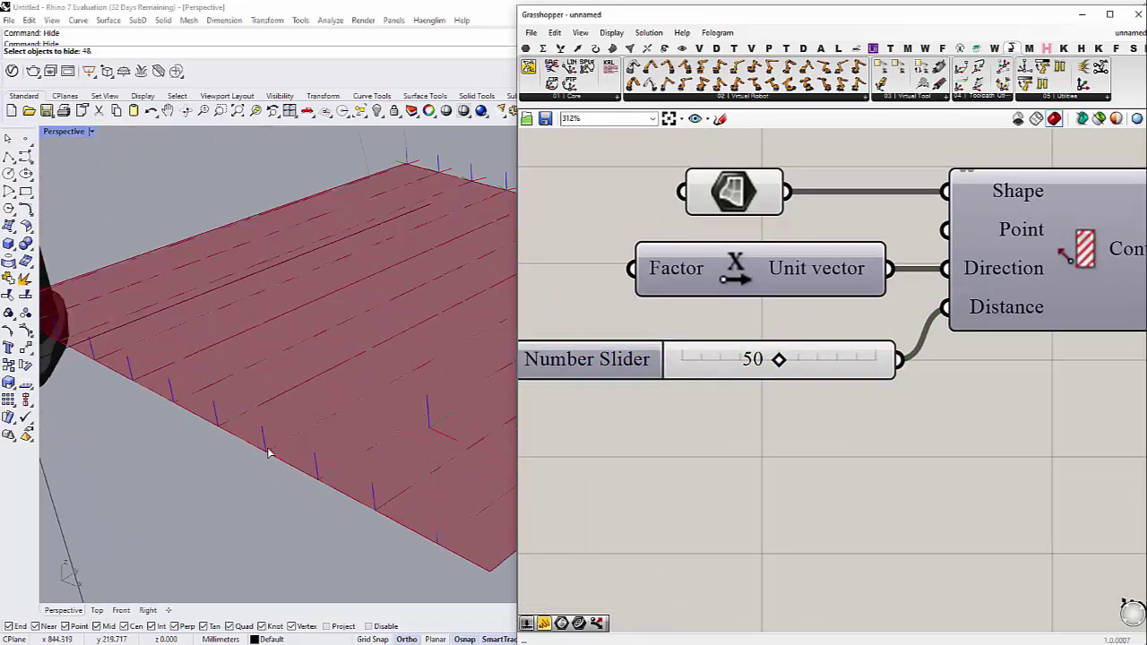
pyautogui.doubleClick(731, 367)
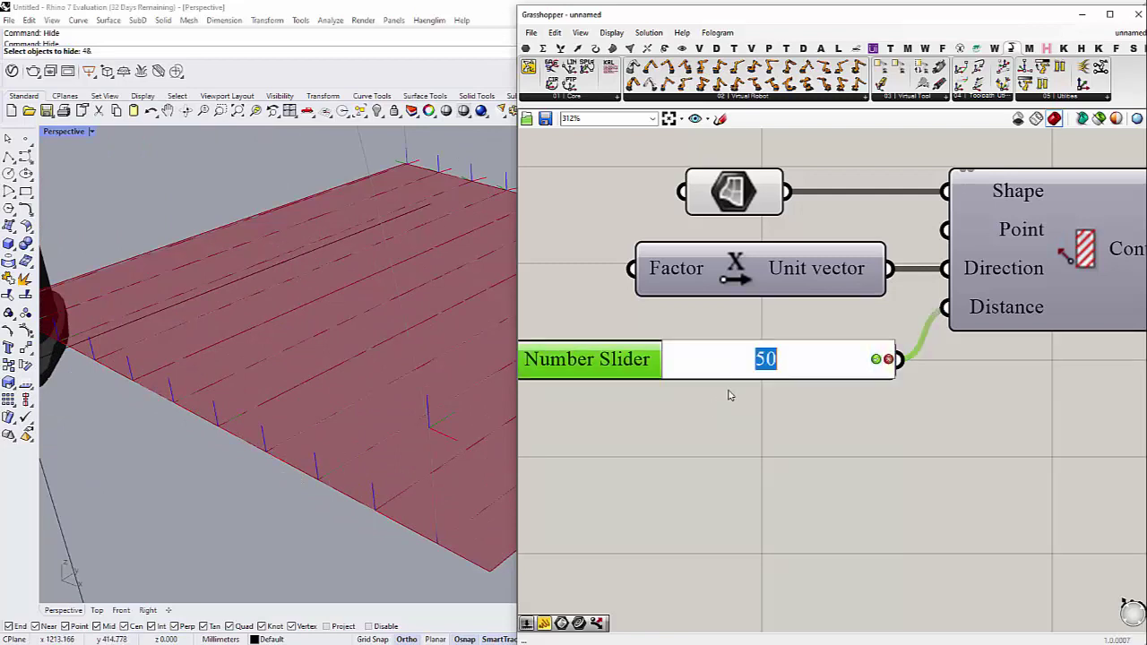
pyautogui.click(700, 440)
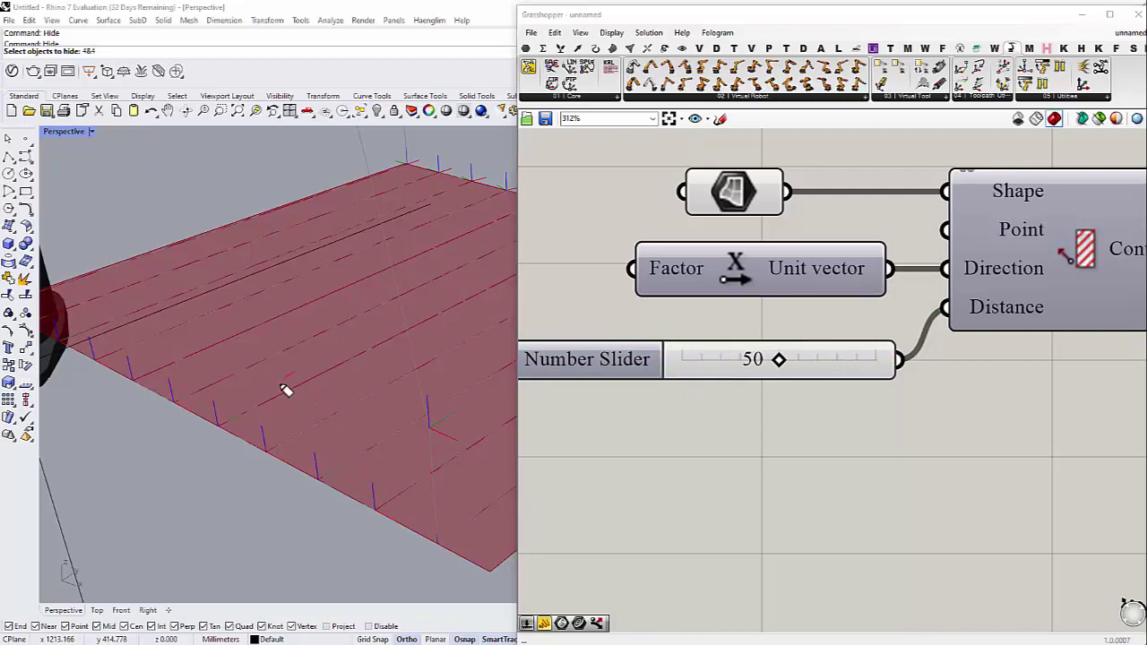
pyautogui.moveTo(276, 389)
pyautogui.mouseDown()
pyautogui.moveTo(279, 428)
pyautogui.moveTo(281, 406)
pyautogui.moveTo(267, 402)
pyautogui.moveTo(341, 414)
pyautogui.moveTo(355, 435)
pyautogui.moveTo(393, 419)
pyautogui.mouseUp()
pyautogui.moveTo(276, 479); pyautogui.dragTo(283, 500)
pyautogui.press('e')
# Step: Set the contour distance slider to 4 to space the milling passes more closely
pyautogui.doubleClick(730, 360)
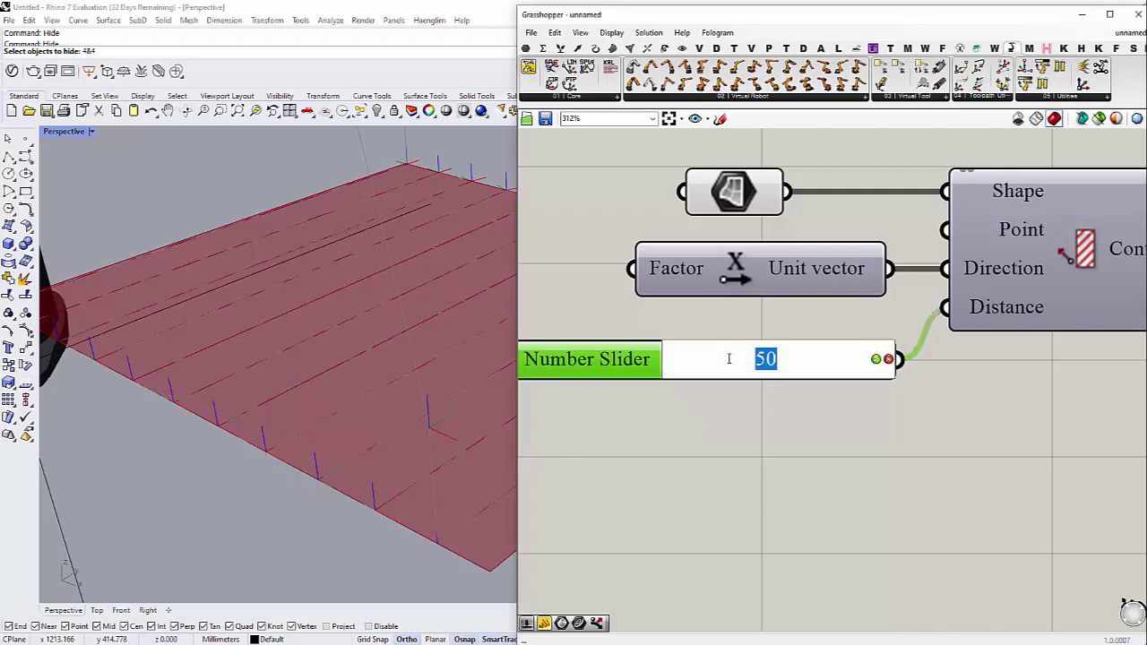
pyautogui.write('4')
pyautogui.click(887, 360)
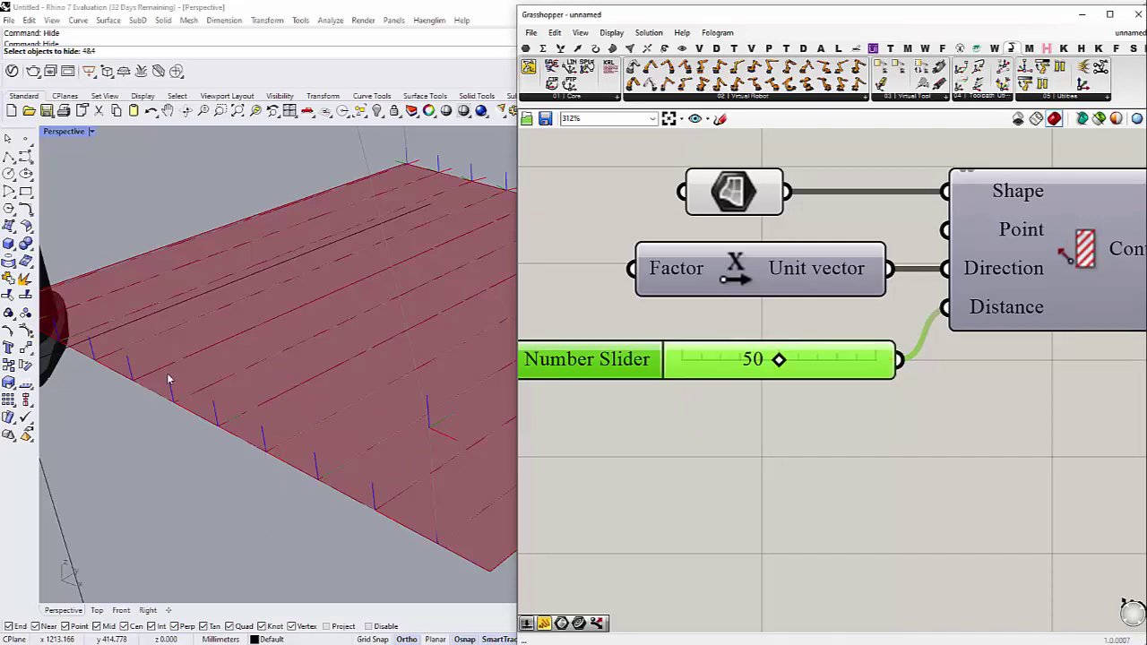
pyautogui.scroll(-7, 256, 435)
pyautogui.moveTo(256, 435); pyautogui.dragTo(238, 393, button='right')
pyautogui.scroll(3, 238, 391)
# Step: Set the custom tool's X offset to 317.79 and confirm the tool settings
pyautogui.scroll(-10, 693, 466)
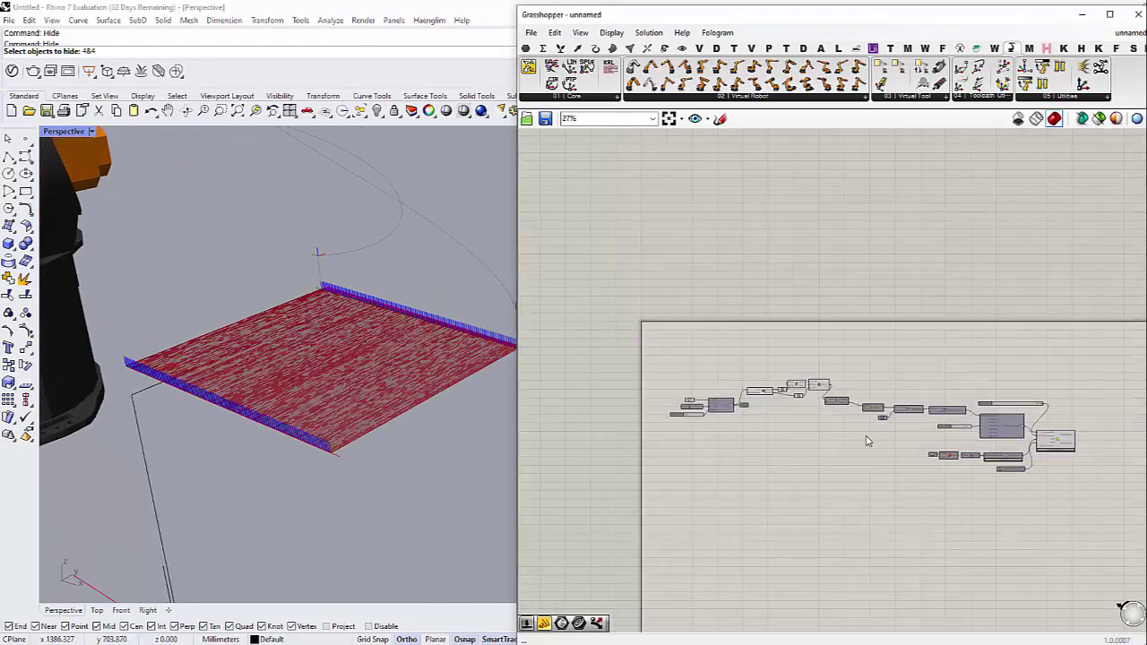
pyautogui.scroll(8, 866, 441)
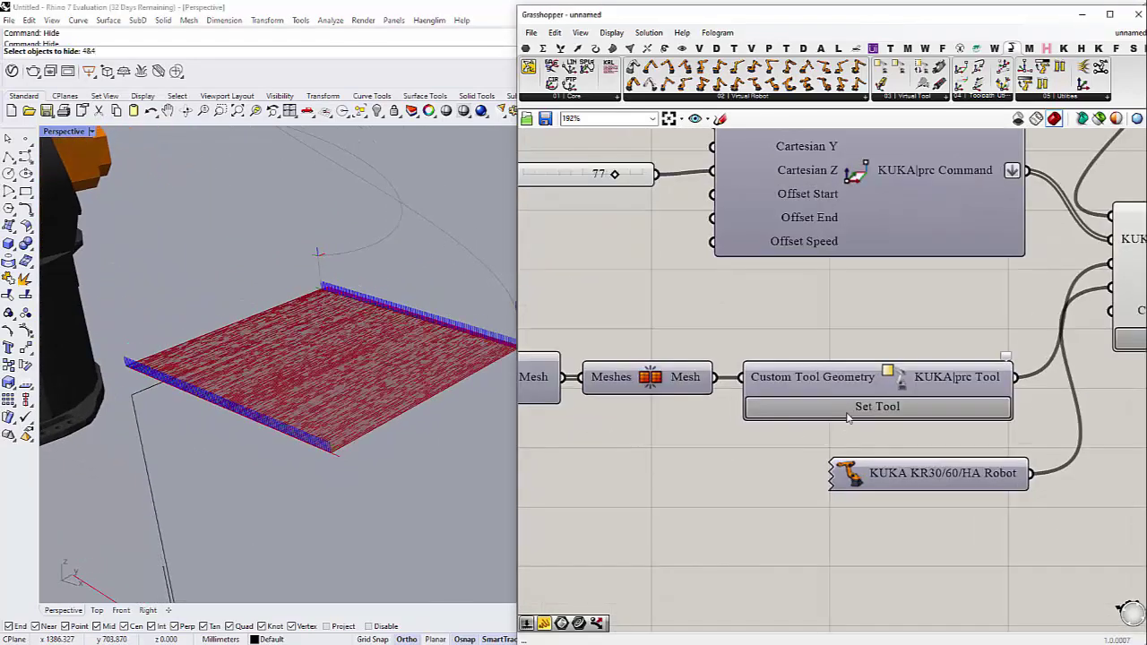
pyautogui.click(853, 407)
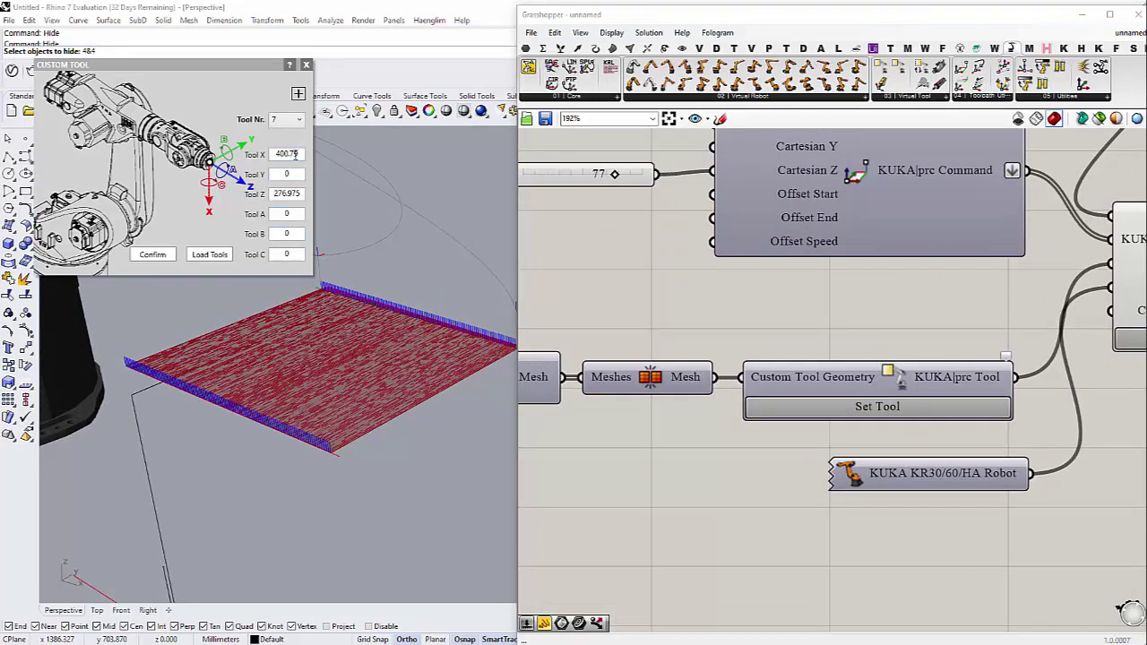
pyautogui.moveTo(289, 153); pyautogui.dragTo(268, 150)
pyautogui.click(278, 153)
pyautogui.moveTo(277, 154); pyautogui.dragTo(289, 154)
pyautogui.write('311')
pyautogui.click(152, 256)
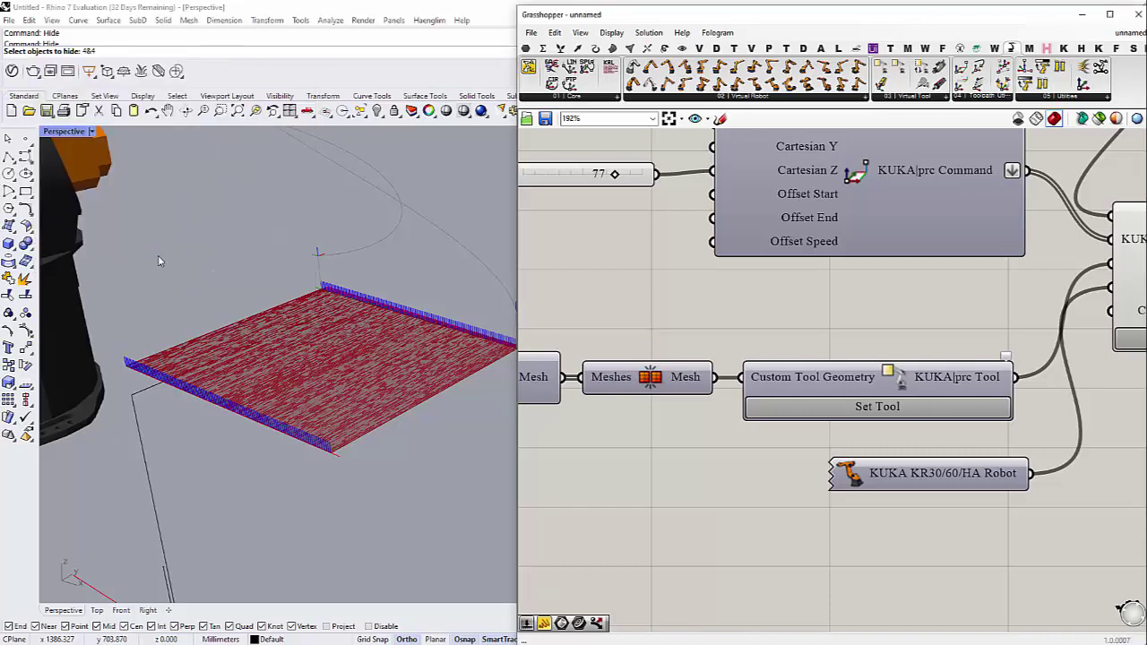
# Step: Inspect the tool point relative to the spindle tip in the Front view
pyautogui.click(121, 610)
pyautogui.scroll(-20, 248, 448)
pyautogui.scroll(10, 235, 417)
pyautogui.scroll(3, 339, 317)
pyautogui.scroll(-3, 303, 357)
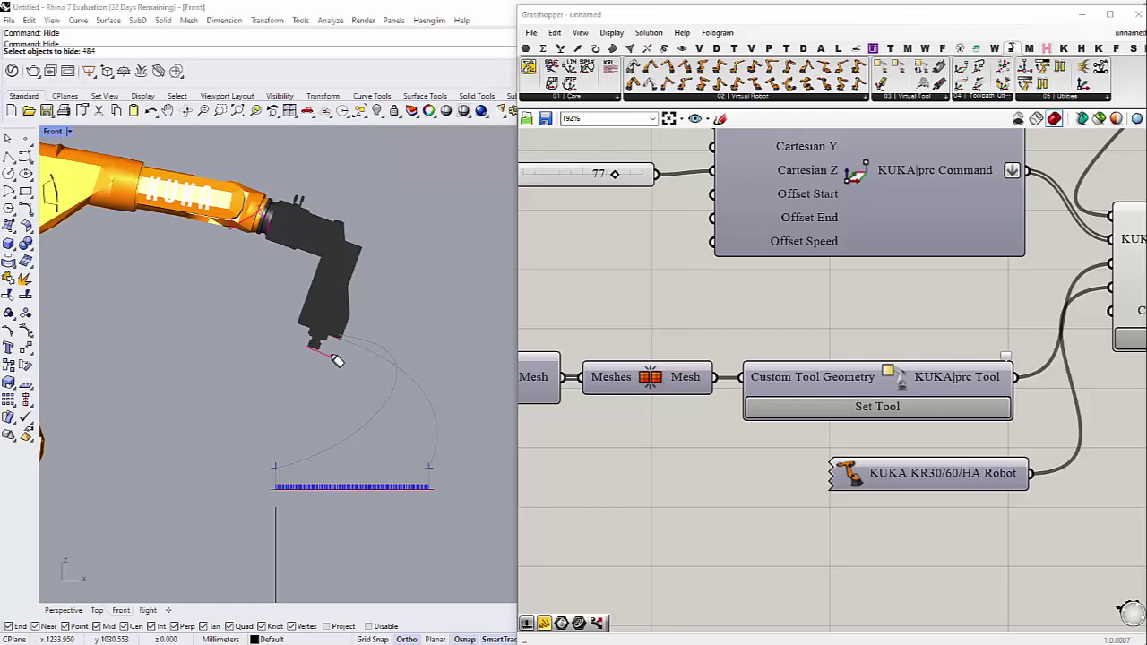
pyautogui.moveTo(220, 331)
pyautogui.mouseDown()
pyautogui.moveTo(231, 328)
pyautogui.moveTo(260, 378)
pyautogui.moveTo(307, 357)
pyautogui.moveTo(304, 370)
pyautogui.moveTo(359, 374)
pyautogui.moveTo(346, 375)
pyautogui.mouseUp()
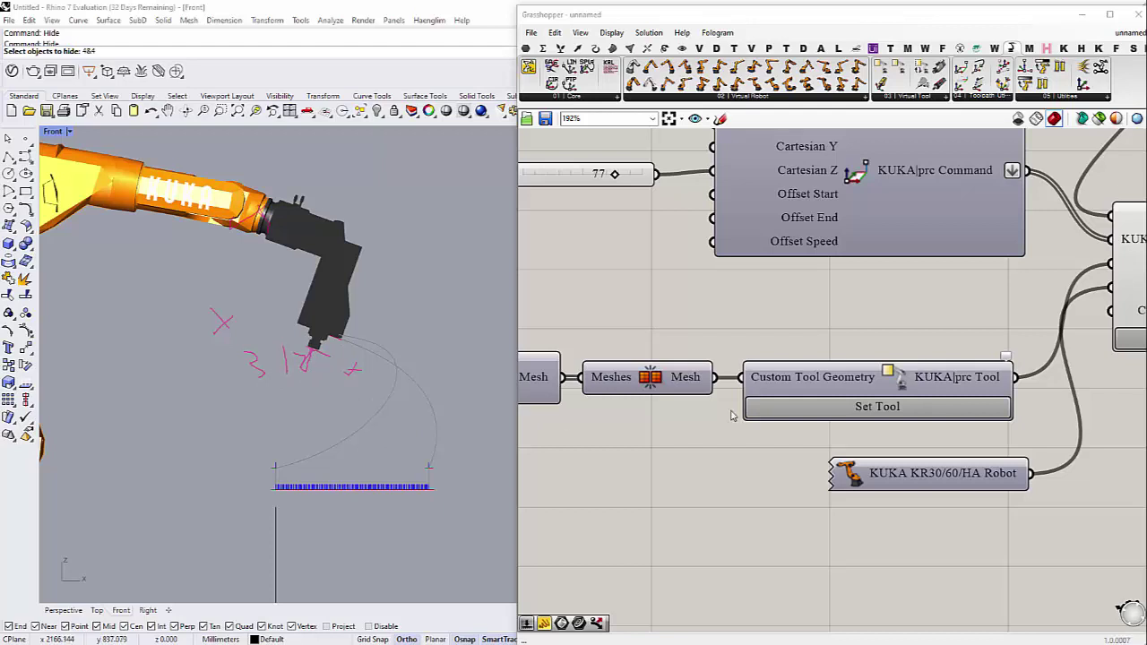
# Step: Correct the custom tool's X offset so the tool point sits at the spindle tip, and check it closely
pyautogui.click(878, 407)
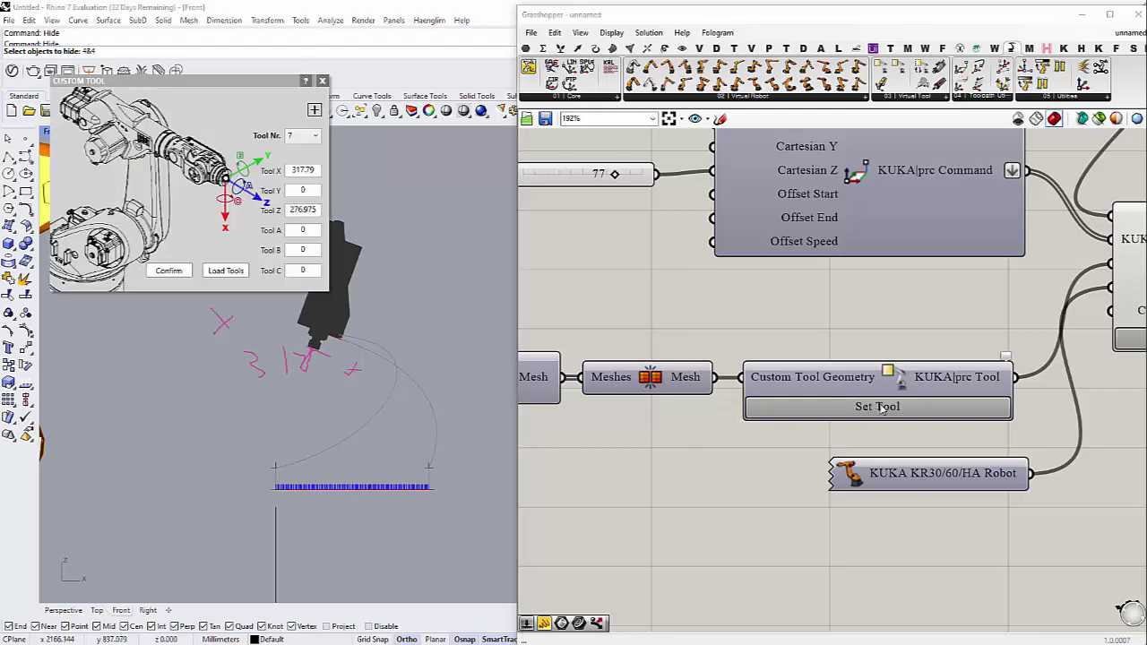
pyautogui.doubleClick(294, 169)
pyautogui.click(169, 271)
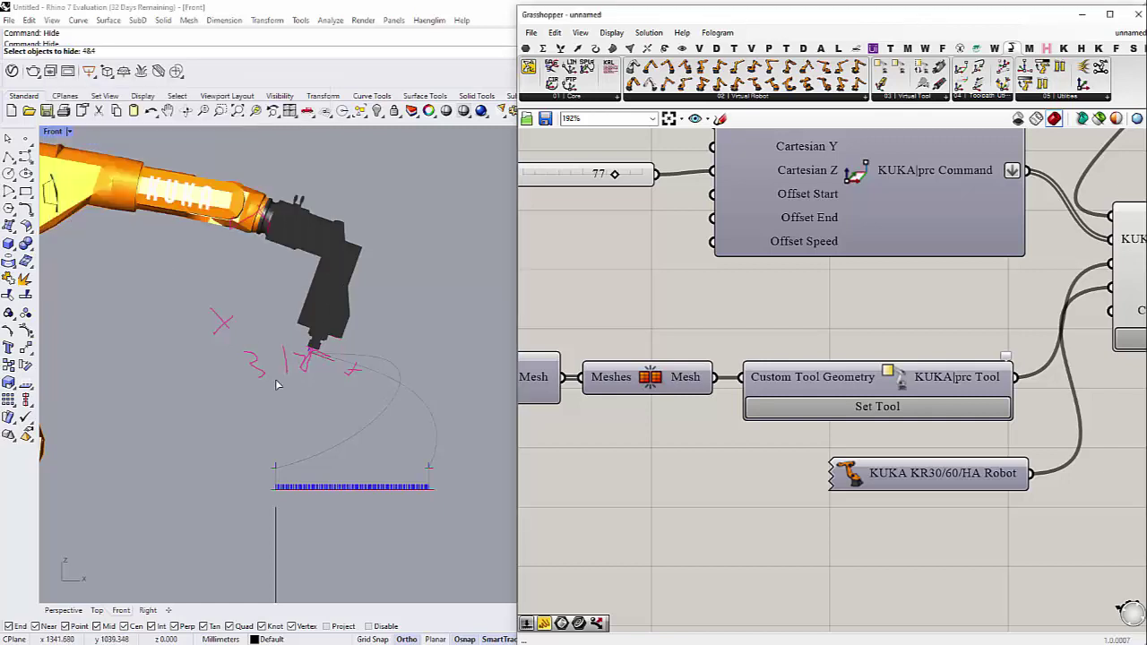
pyautogui.scroll(4, 319, 357)
pyautogui.scroll(-4, 314, 380)
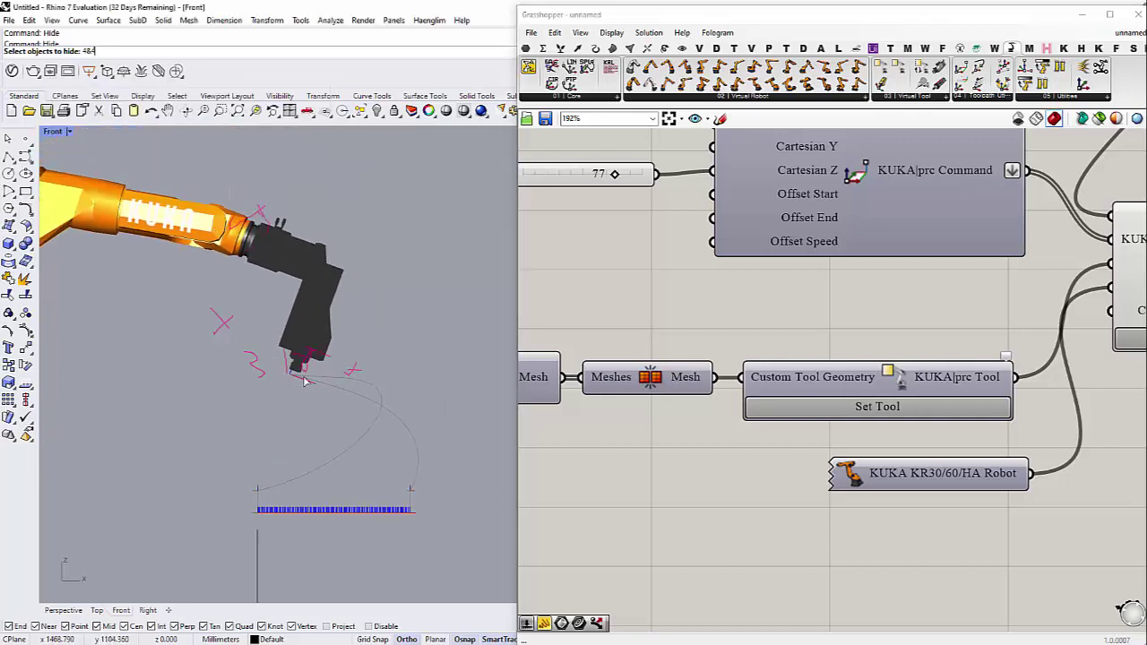
pyautogui.moveTo(317, 380)
pyautogui.mouseDown(button='right')
pyautogui.moveTo(324, 418)
pyautogui.moveTo(349, 348)
pyautogui.mouseUp(button='right')
# Step: Set the project file name in the KUKA|prc settings to cnc_1
pyautogui.click(71, 615)
pyautogui.moveTo(179, 529); pyautogui.dragTo(382, 448, button='right')
pyautogui.scroll(-4, 717, 399)
pyautogui.moveTo(930, 365); pyautogui.dragTo(880, 397, button='right')
pyautogui.scroll(2, 880, 397)
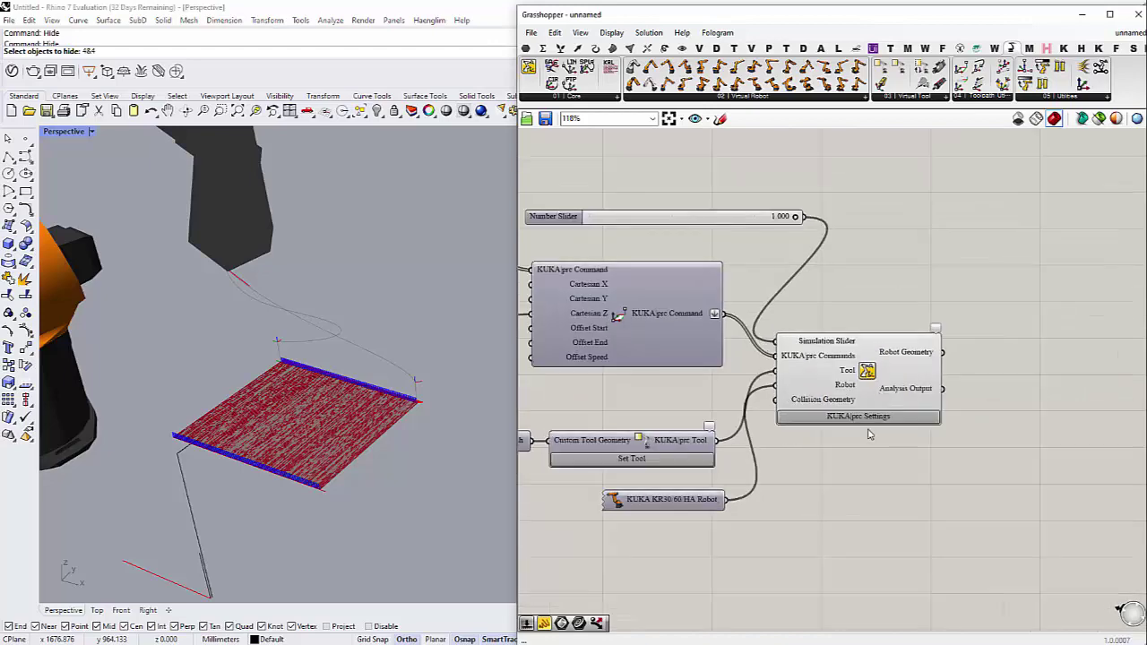
pyautogui.doubleClick(858, 416)
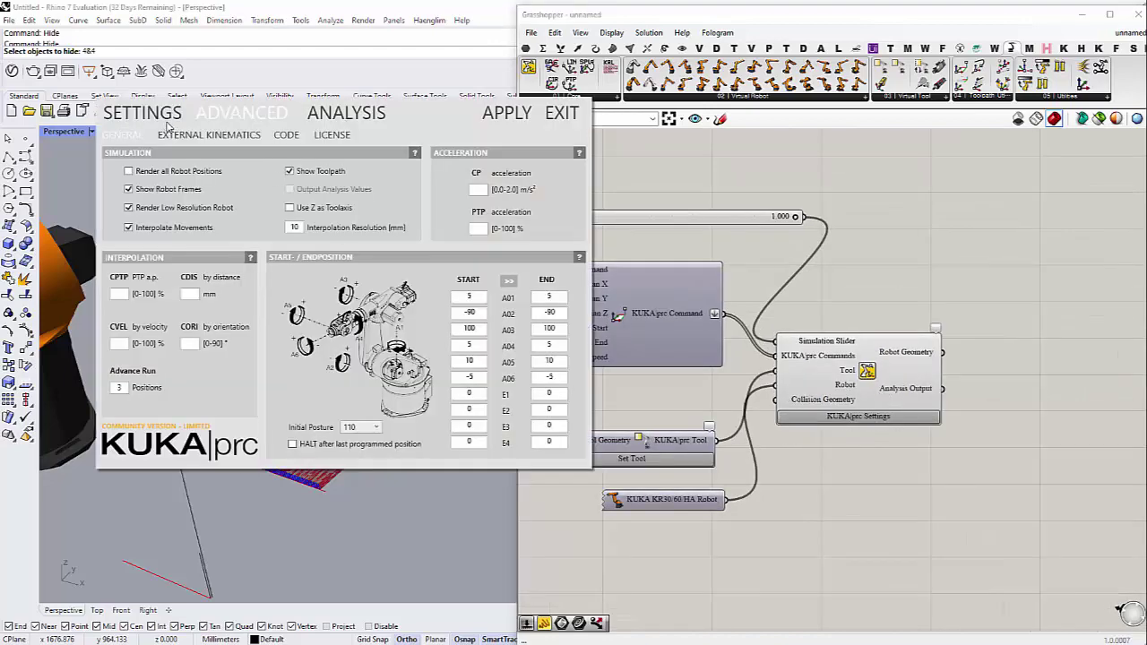
pyautogui.click(122, 119)
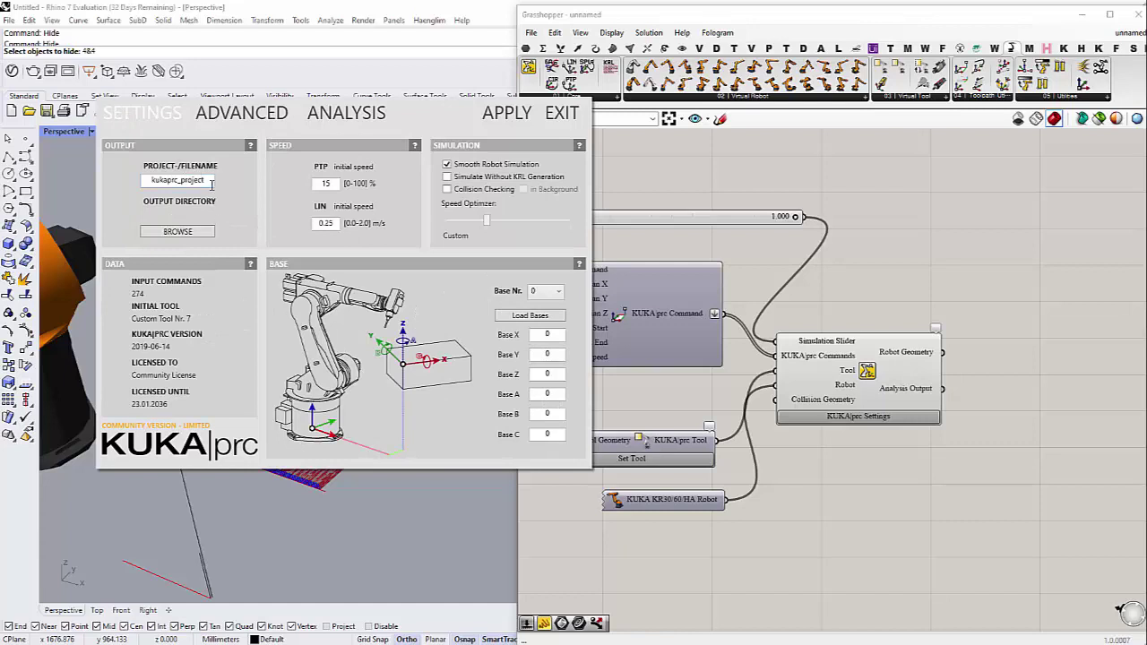
pyautogui.moveTo(207, 180); pyautogui.dragTo(132, 183)
pyautogui.write('k')
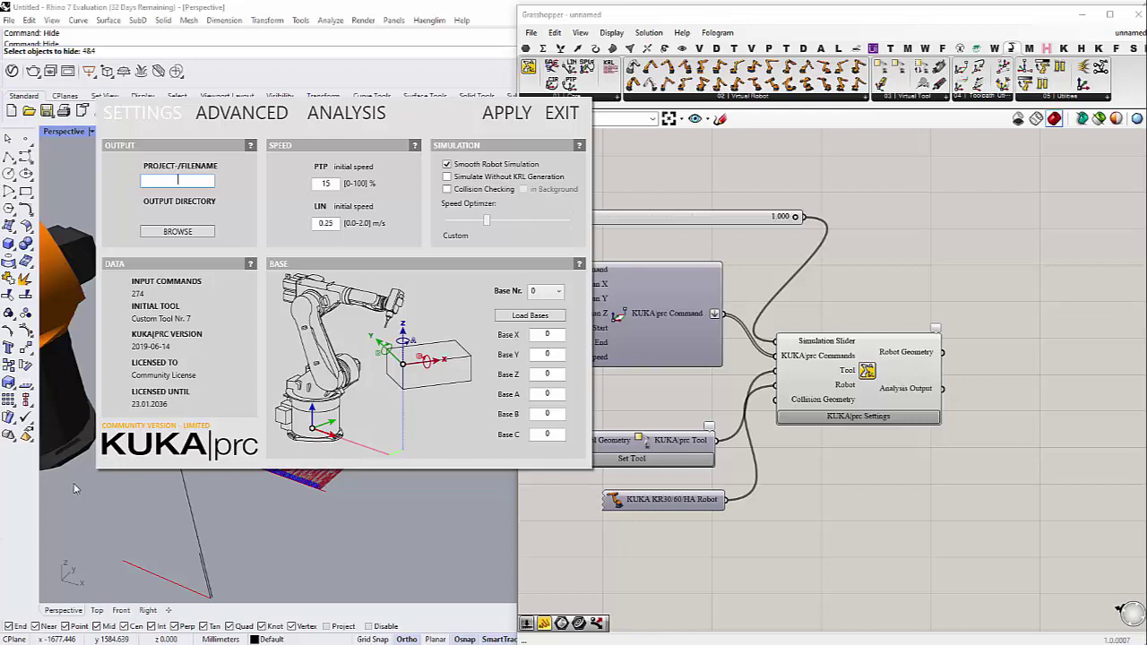
pyautogui.write('cnc_1')
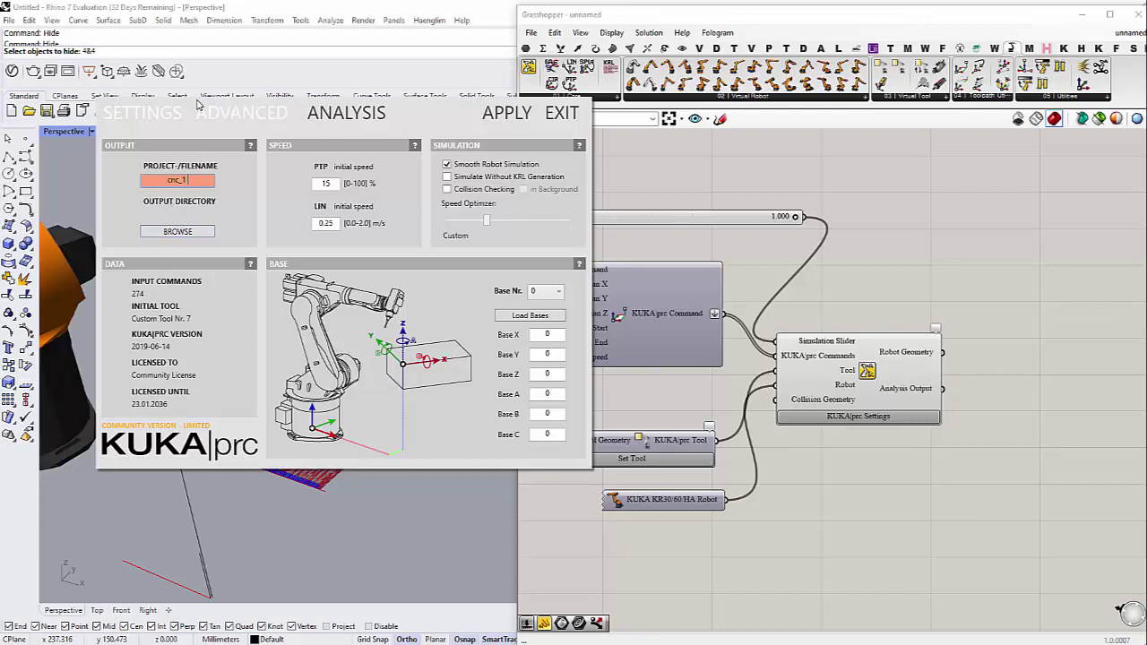
pyautogui.press('BackSpace')
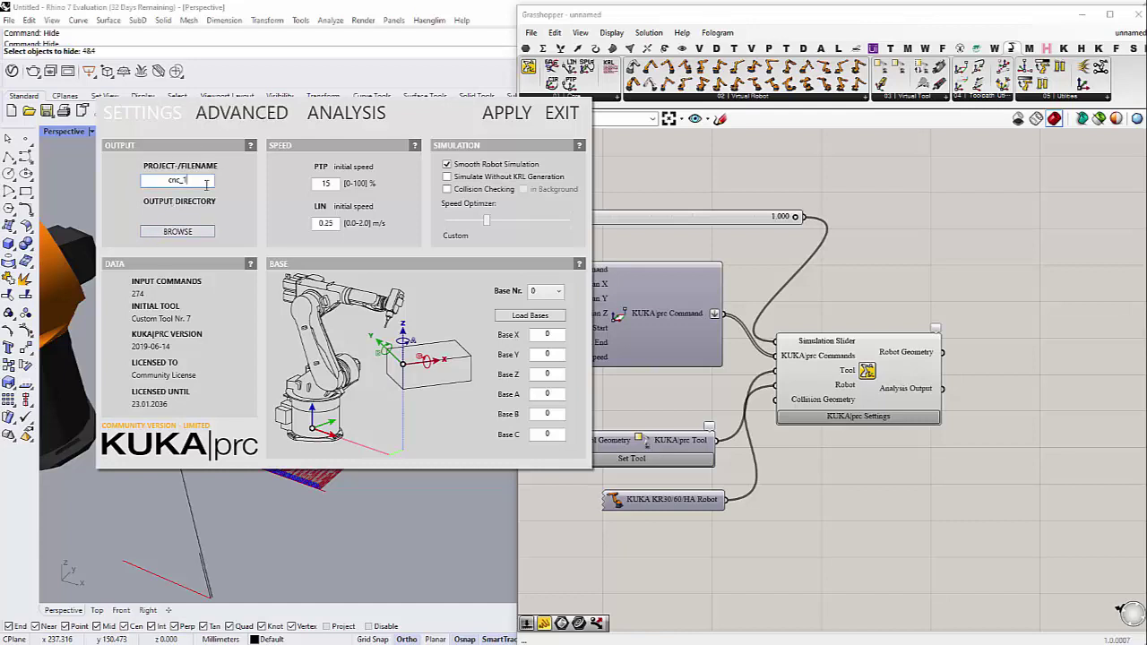
# Step: Choose the Desktop as the output directory for the SRC file and leave the KUKA|prc settings
pyautogui.click(179, 232)
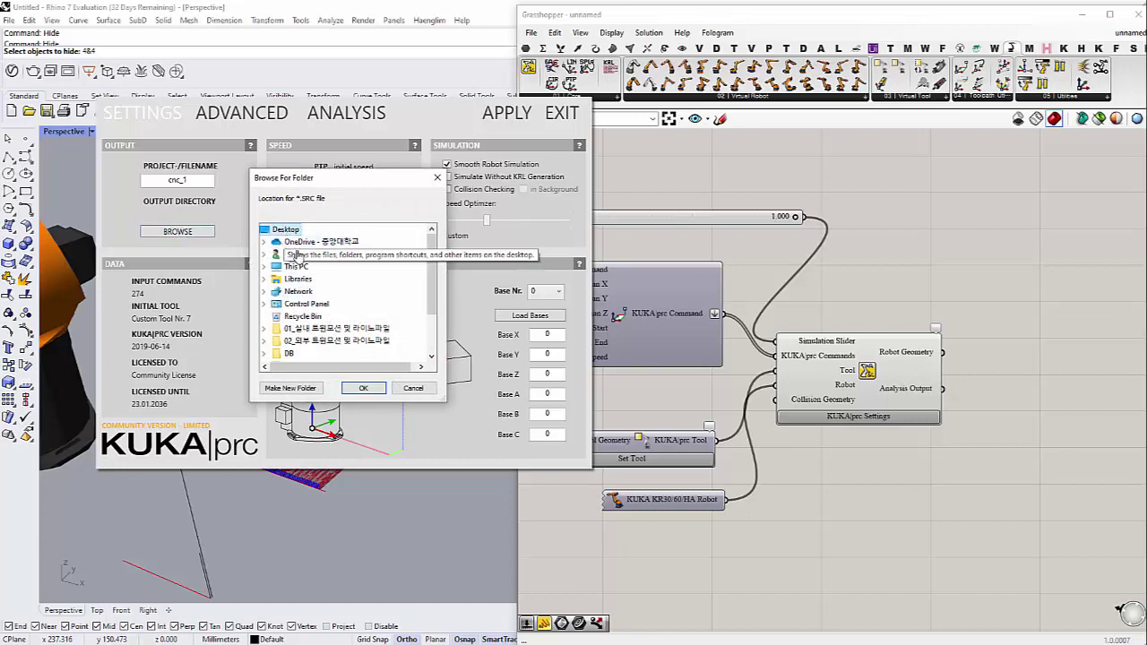
pyautogui.click(365, 389)
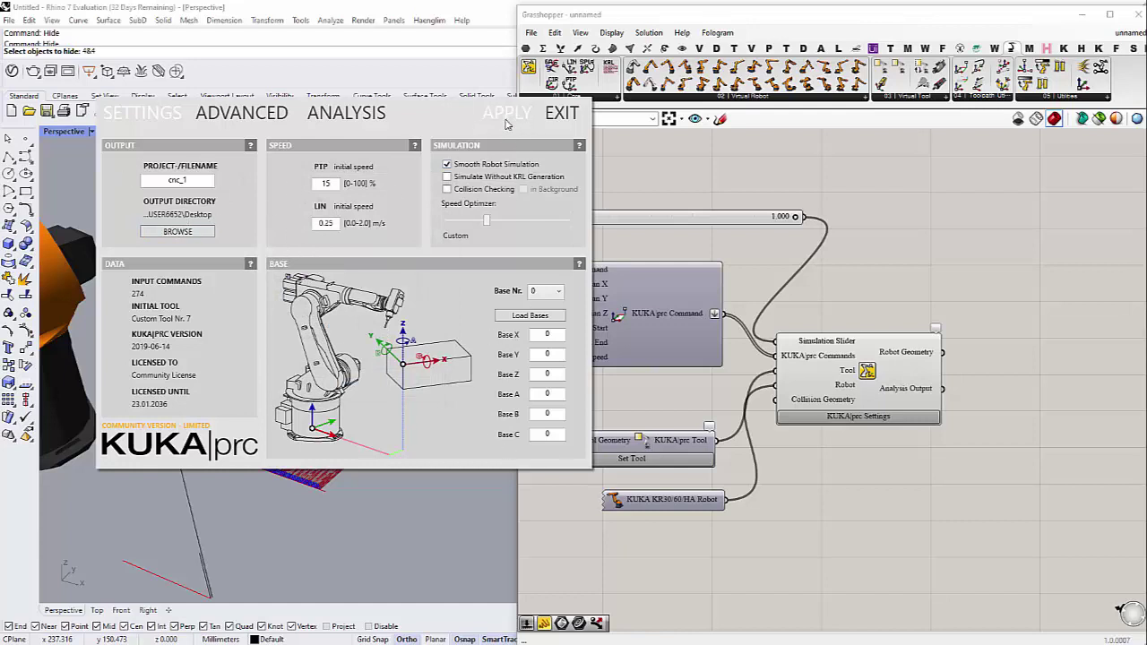
pyautogui.click(562, 116)
# Step: Open the generated cnc_1.src file from the Desktop folder in Notepad and place its window over the modelling workspace
pyautogui.rightClick(168, 643)
pyautogui.click(161, 507)
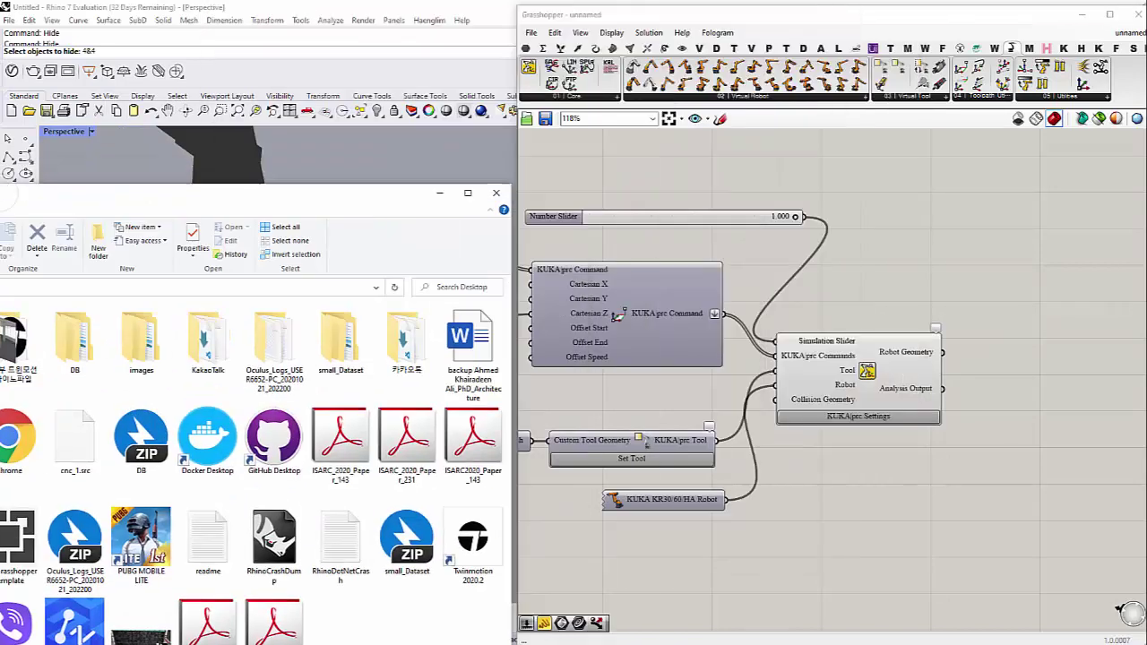
pyautogui.moveTo(7, 199); pyautogui.dragTo(0, 199)
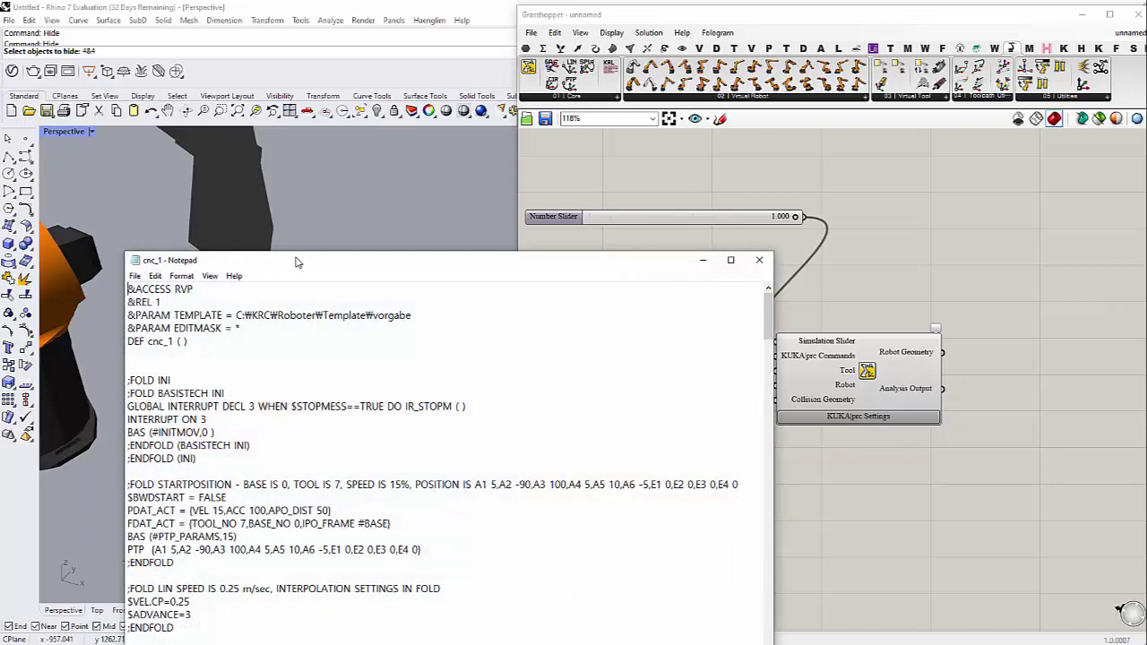
pyautogui.moveTo(300, 256); pyautogui.dragTo(430, 87)
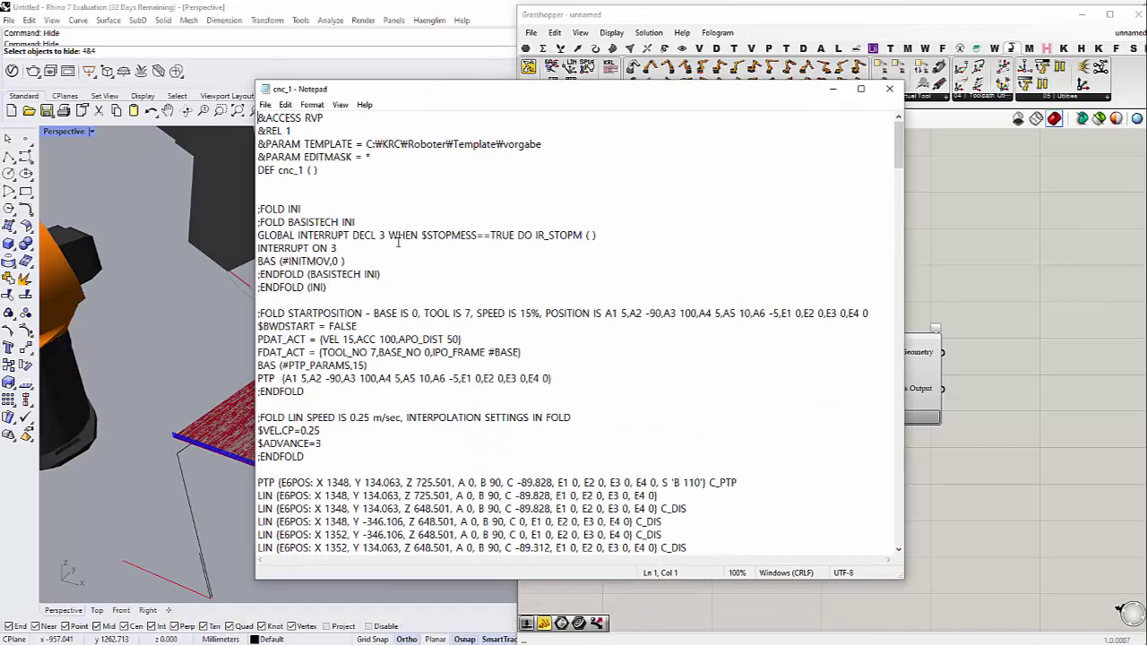
# Step: Look through the PTP and LIN motion commands in cnc_1 and relate them to the toolpath in the Perspective view
pyautogui.scroll(-9, 484, 353)
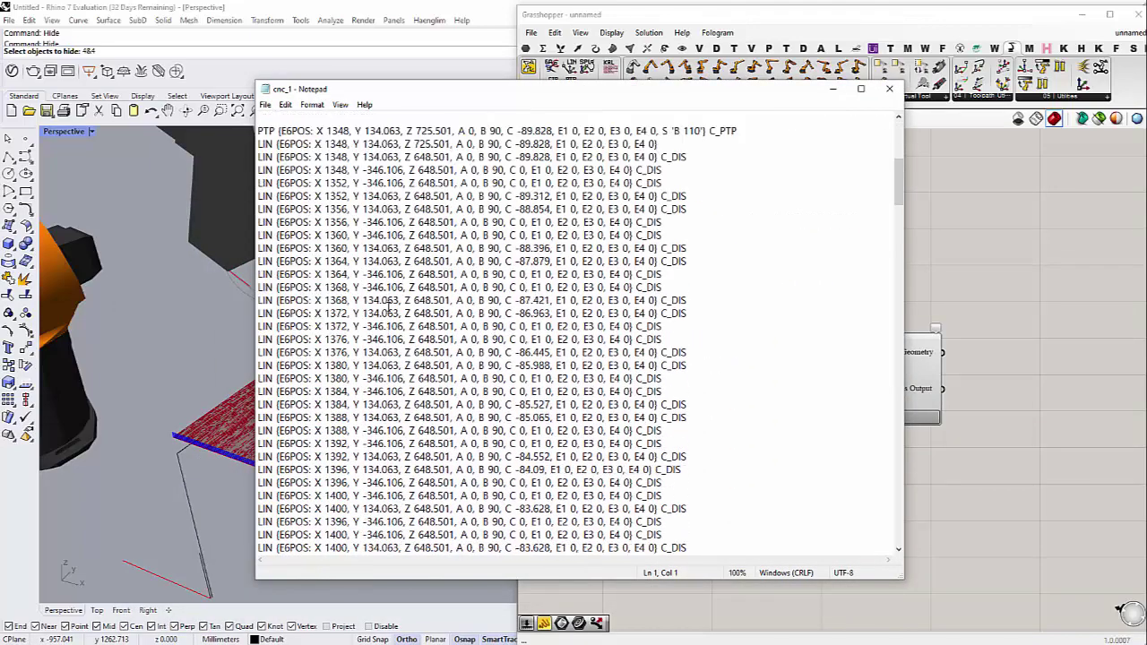
pyautogui.scroll(-20, 391, 307)
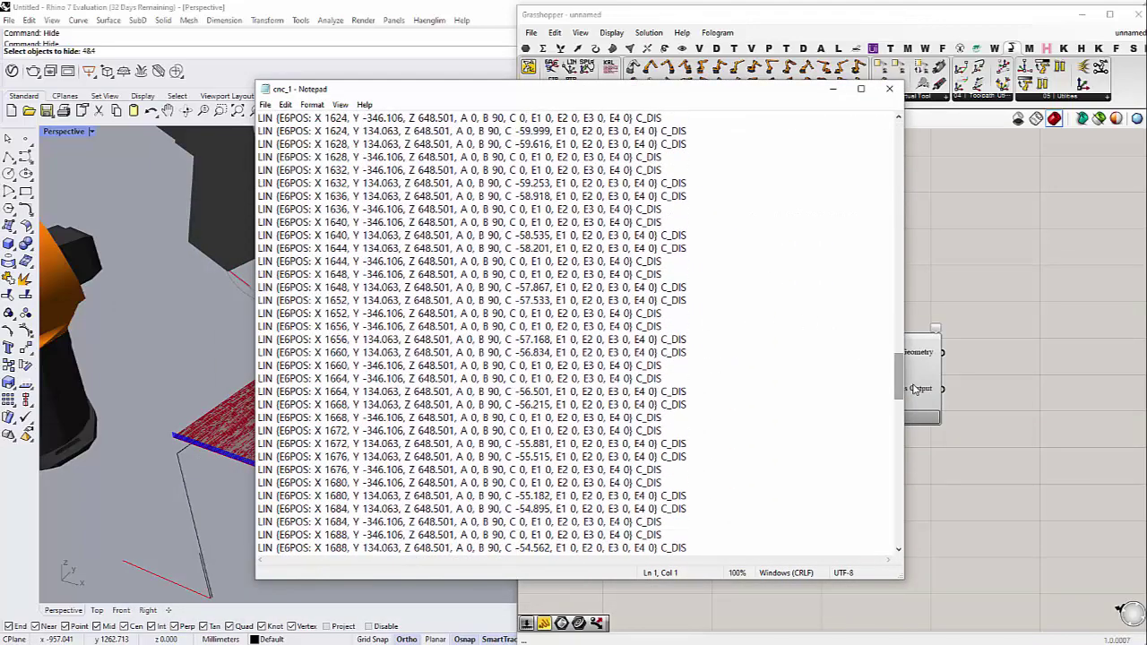
pyautogui.moveTo(900, 376); pyautogui.dragTo(896, 121)
pyautogui.moveTo(456, 91); pyautogui.dragTo(622, 84)
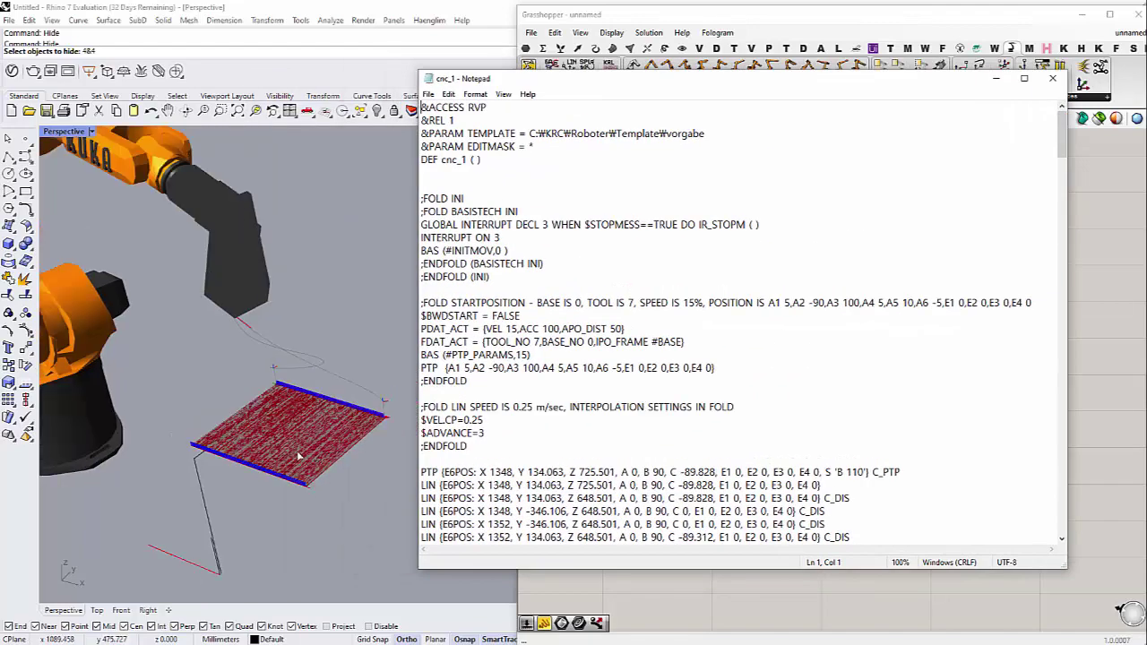
pyautogui.moveTo(295, 458)
pyautogui.mouseDown(button='right')
pyautogui.moveTo(281, 438)
pyautogui.moveTo(288, 445)
pyautogui.mouseUp(button='right')
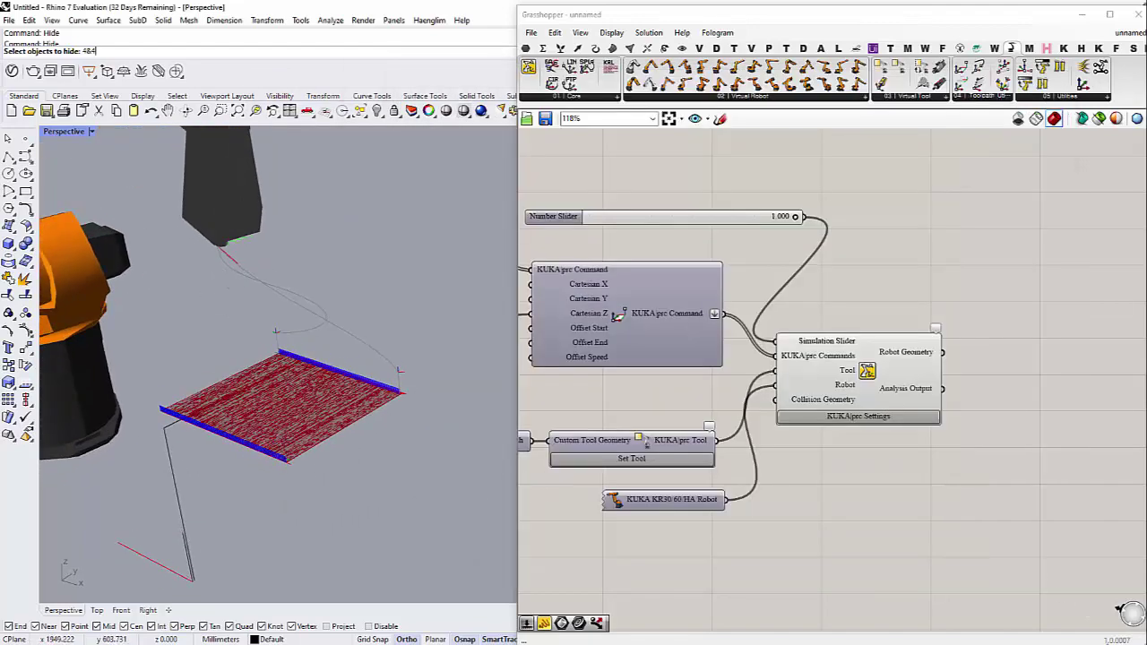
pyautogui.hotkey('alt', 'Tab')
pyautogui.scroll(-2, 640, 377)
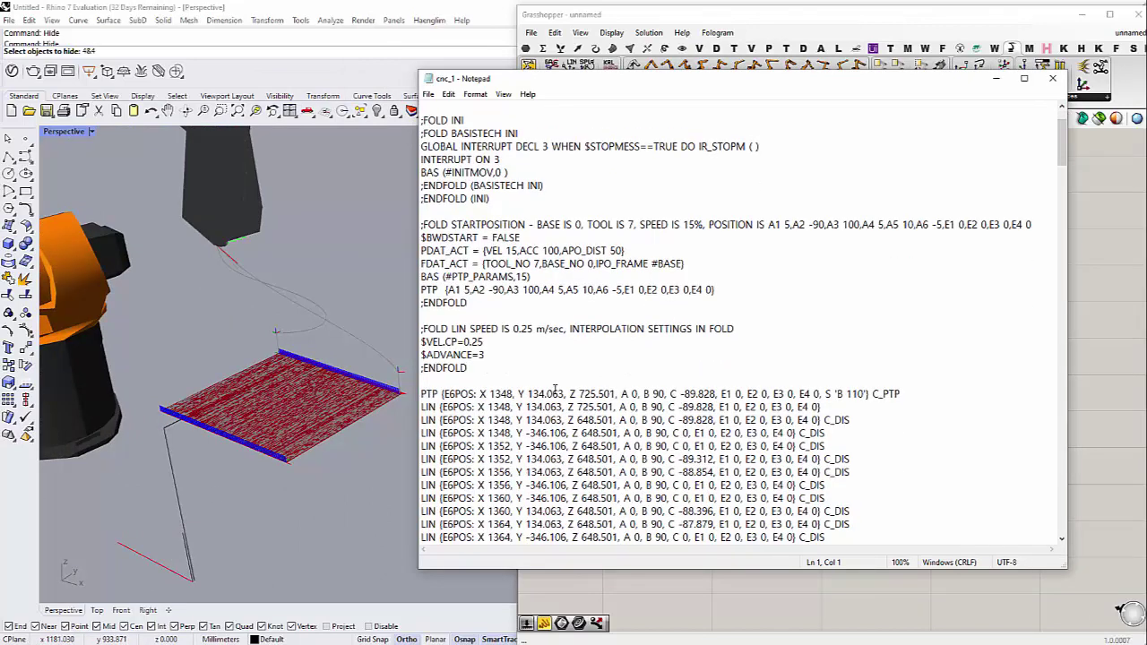
pyautogui.scroll(2, 540, 384)
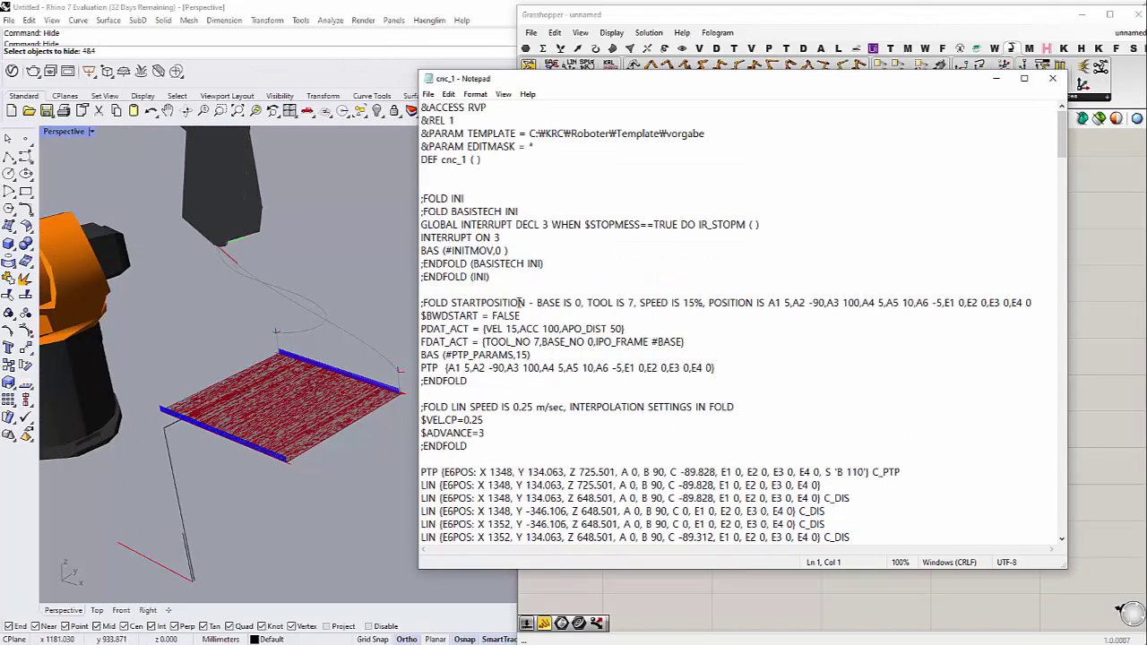
# Step: Examine the base, tool, speed and axis position entries in the start position block of the cnc_1 code
pyautogui.click(537, 303)
pyautogui.moveTo(557, 305); pyautogui.dragTo(861, 305)
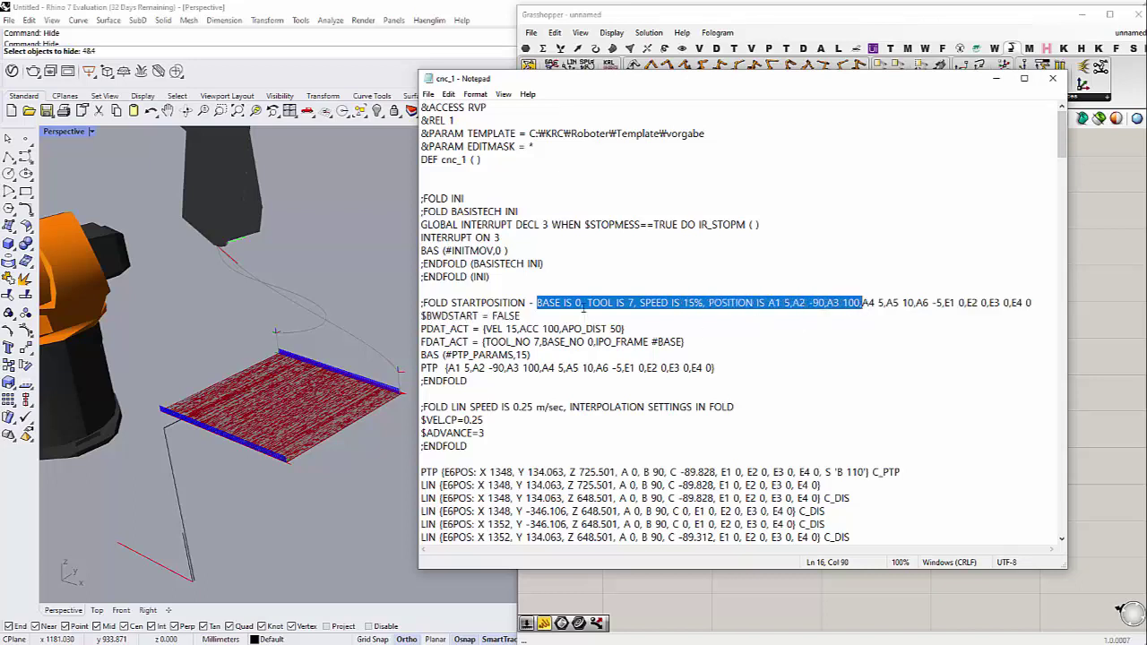
pyautogui.click(584, 307)
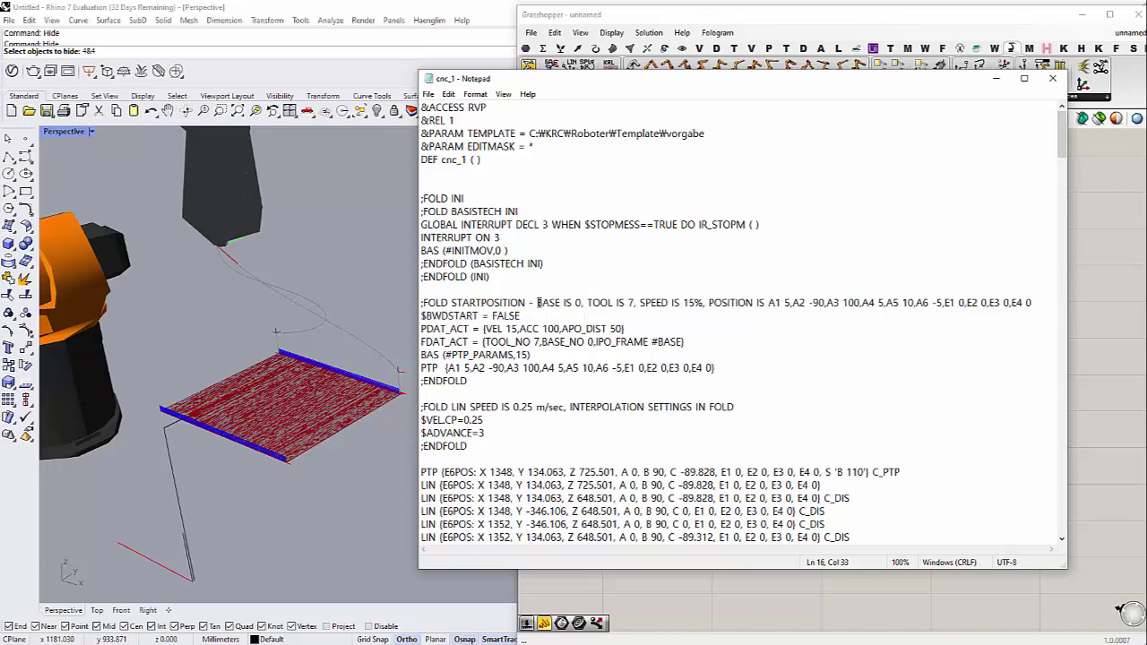
pyautogui.moveTo(537, 303); pyautogui.dragTo(634, 304)
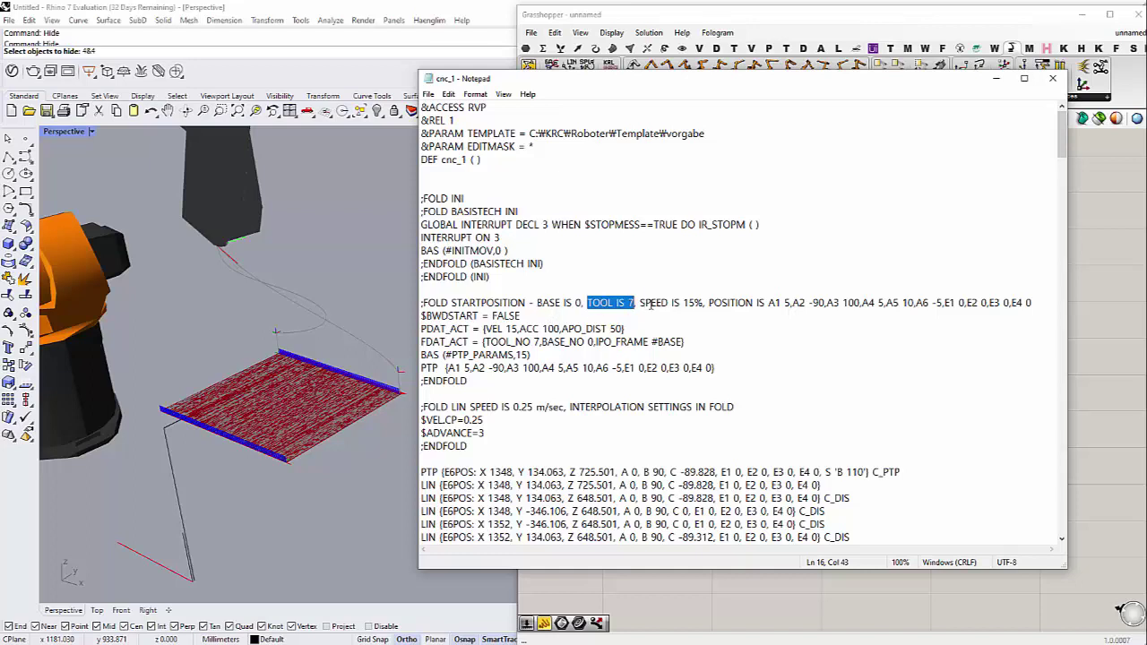
pyautogui.moveTo(768, 302); pyautogui.dragTo(1029, 302)
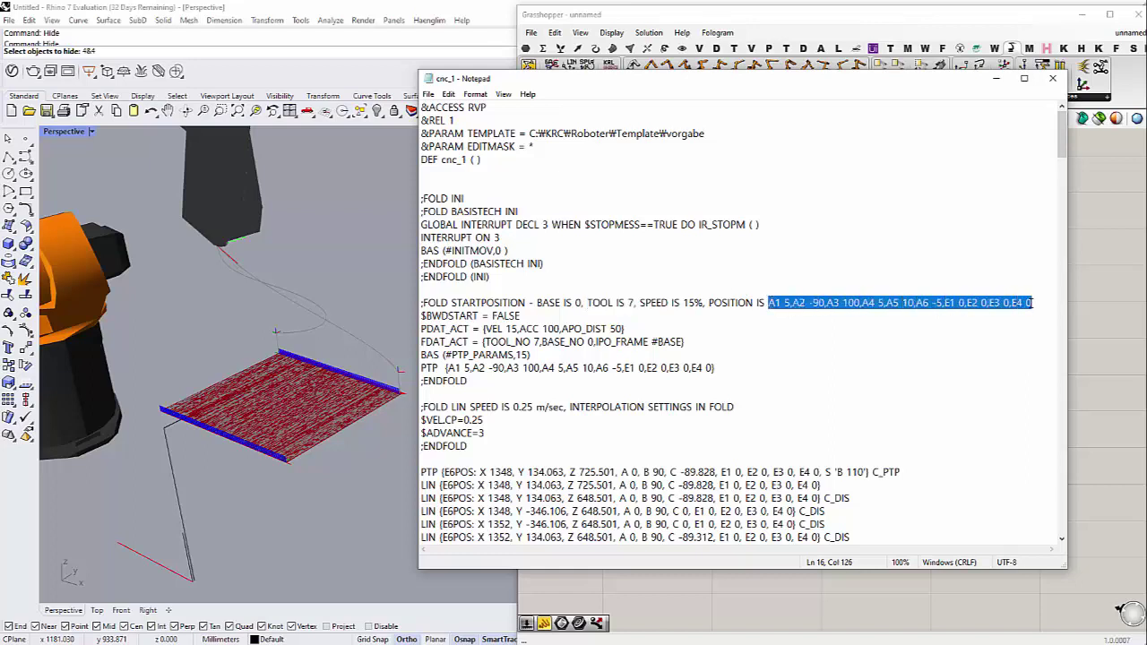
pyautogui.click(506, 329)
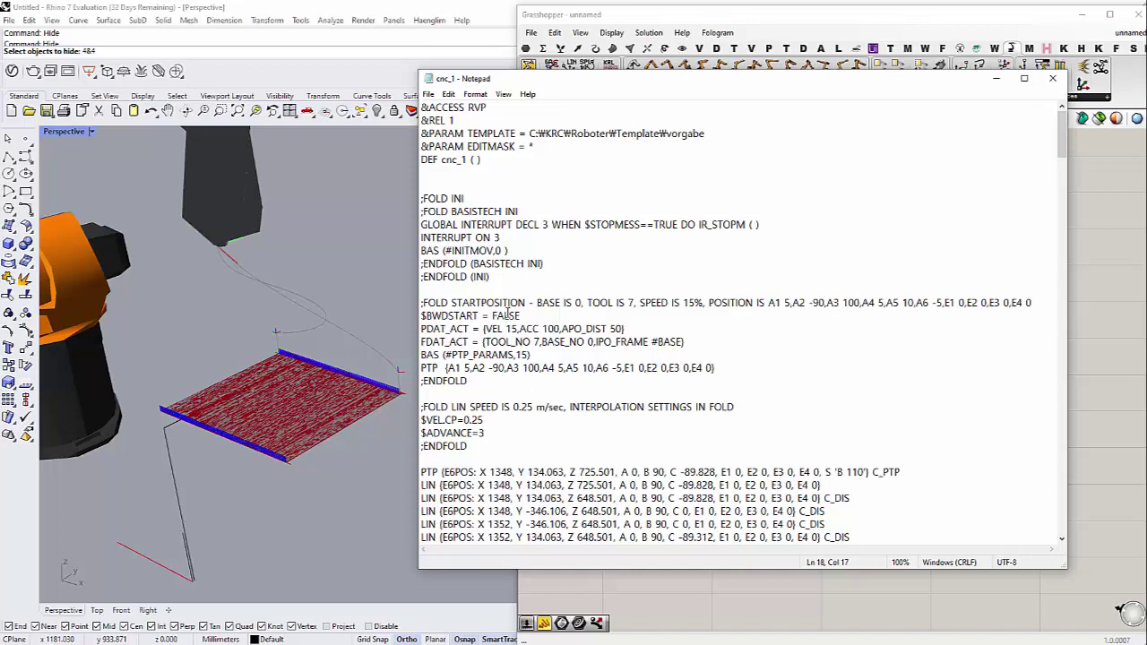
pyautogui.moveTo(485, 341); pyautogui.dragTo(592, 344)
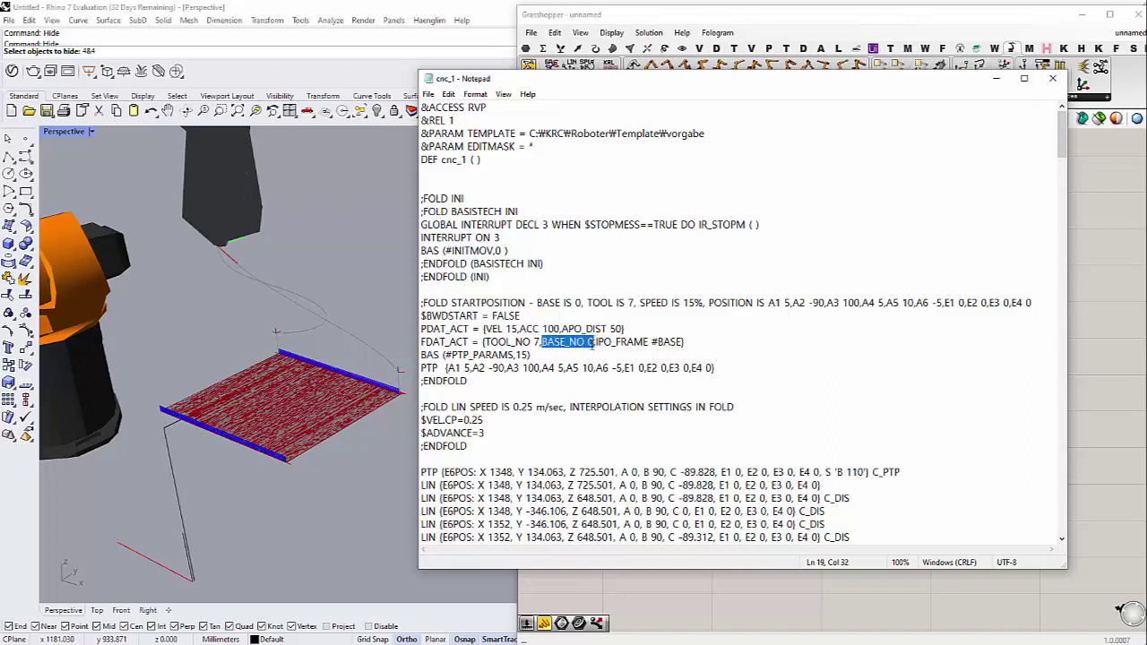
pyautogui.click(529, 341)
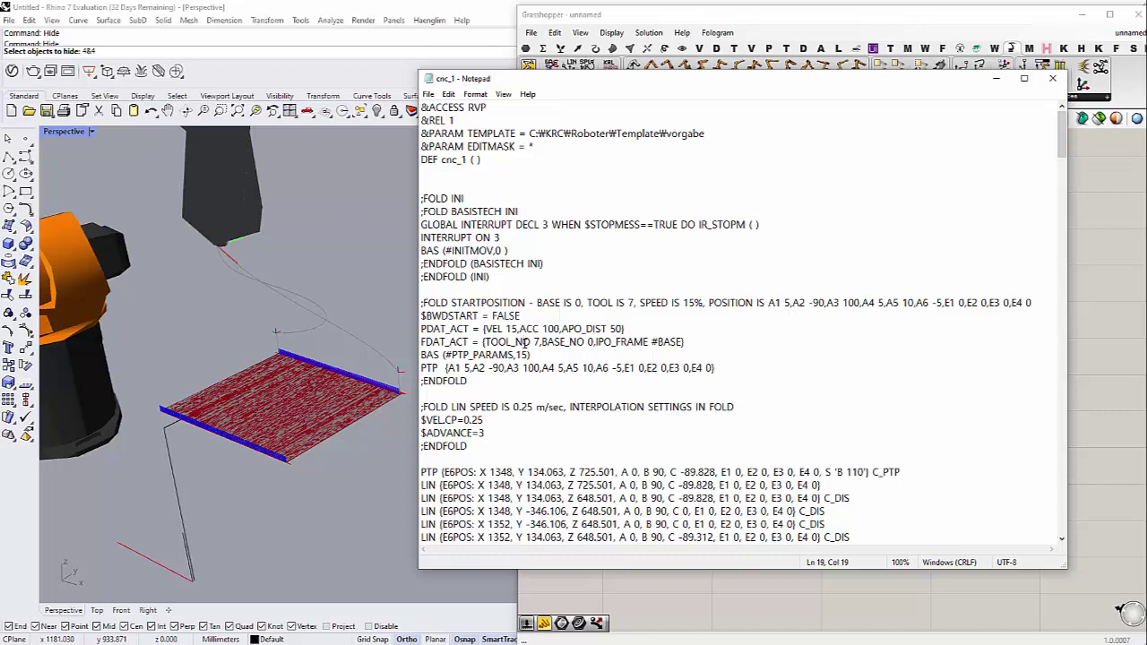
pyautogui.scroll(-2, 555, 414)
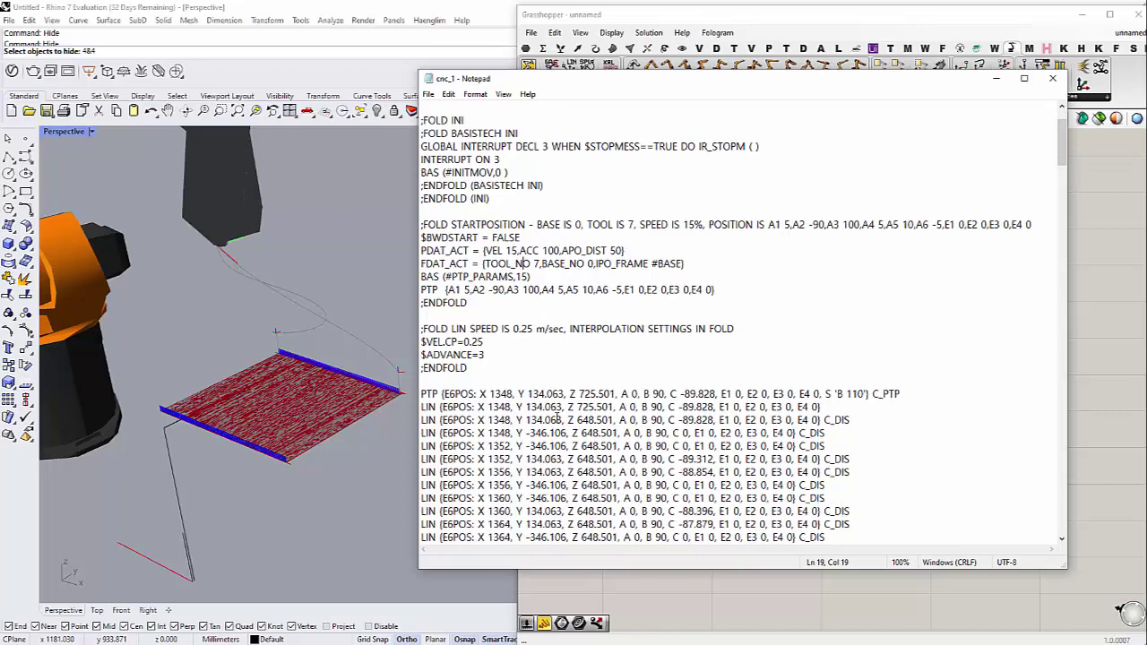
pyautogui.scroll(1, 556, 417)
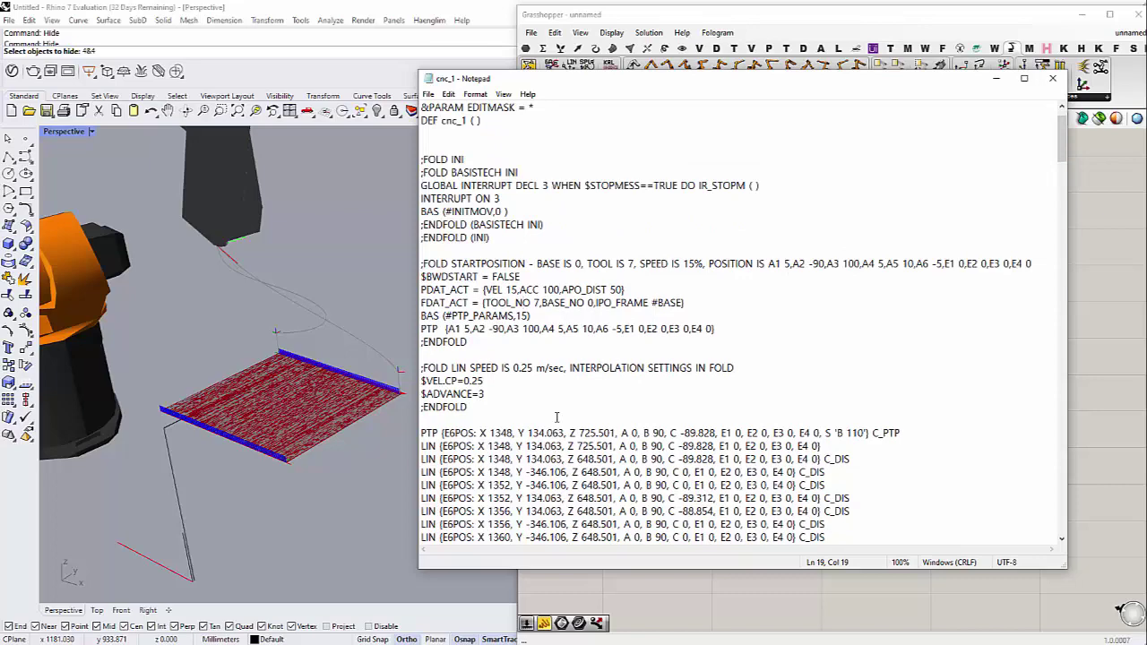
pyautogui.scroll(1, 557, 418)
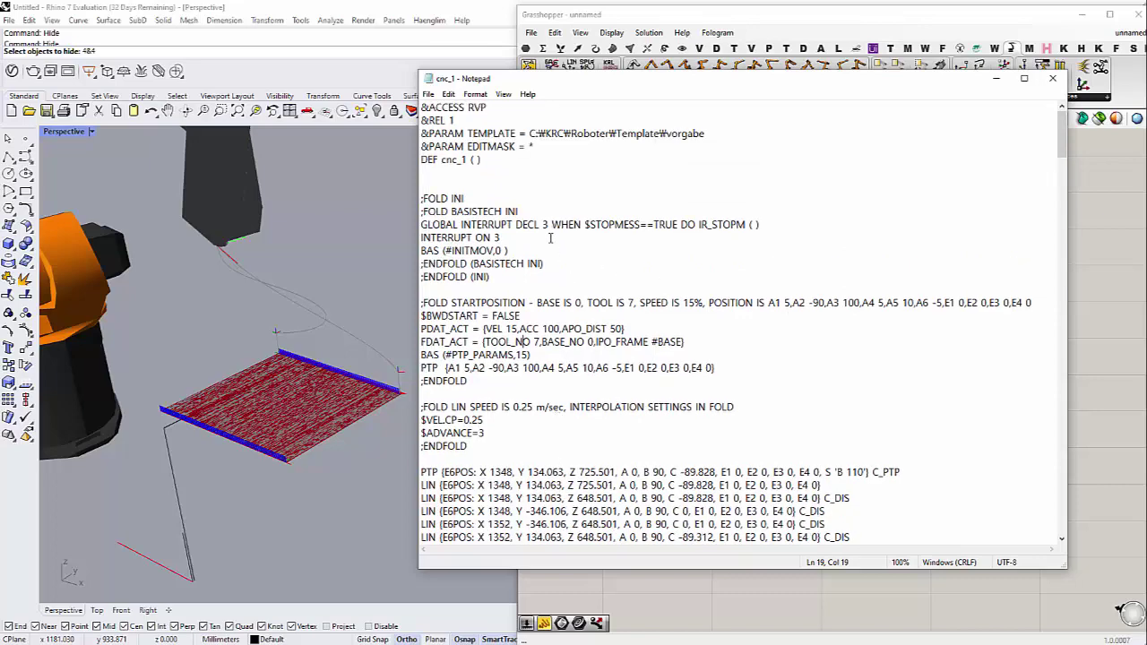
# Step: Close the cnc_1 code file and inspect the milling toolpath and robot in the Perspective view
pyautogui.click(1051, 79)
pyautogui.moveTo(597, 420); pyautogui.dragTo(641, 424, button='right')
pyautogui.scroll(-10, 452, 443)
pyautogui.scroll(4, 424, 430)
pyautogui.moveTo(424, 430); pyautogui.dragTo(426, 399, button='right')
pyautogui.moveTo(435, 346); pyautogui.dragTo(384, 371, button='right')
pyautogui.scroll(5, 399, 403)
pyautogui.scroll(2, 399, 416)
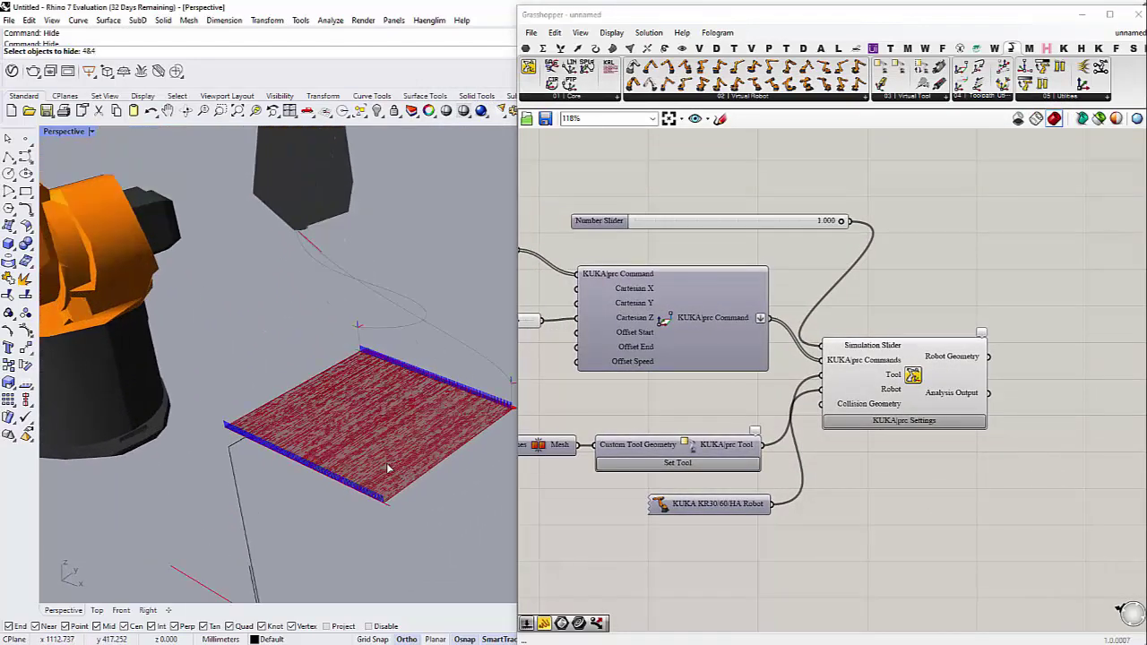
pyautogui.scroll(2, 394, 439)
pyautogui.scroll(3, 388, 457)
pyautogui.scroll(-10, 388, 451)
pyautogui.moveTo(384, 455); pyautogui.dragTo(386, 426, button='right')
pyautogui.moveTo(330, 393); pyautogui.dragTo(349, 395, button='right')
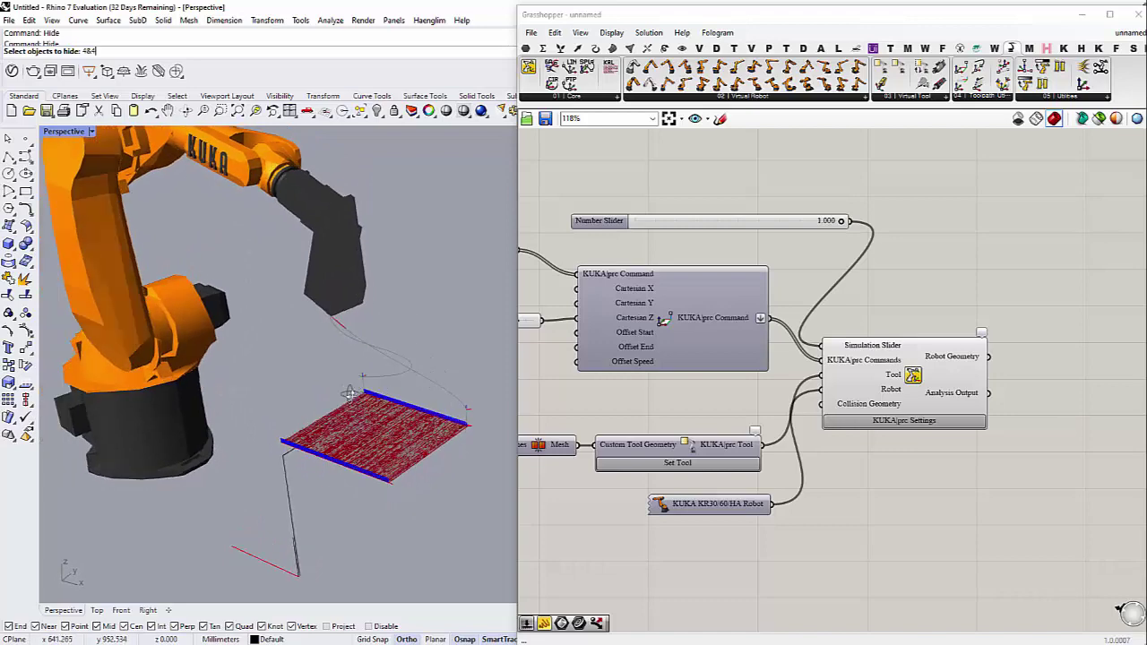
# Step: Reset the simulation slider to 0 and run it through to 1.000 to preview the robot's motion
pyautogui.scroll(3, 855, 226)
pyautogui.click(855, 226)
pyautogui.doubleClick(794, 231)
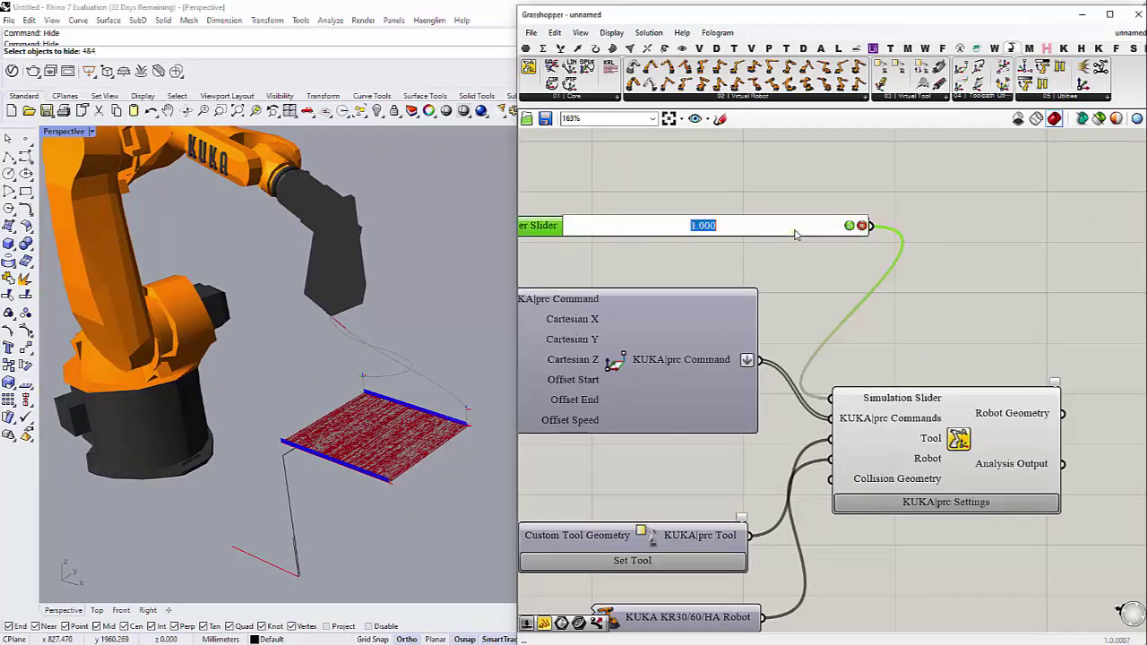
pyautogui.write('0')
pyautogui.press('Return')
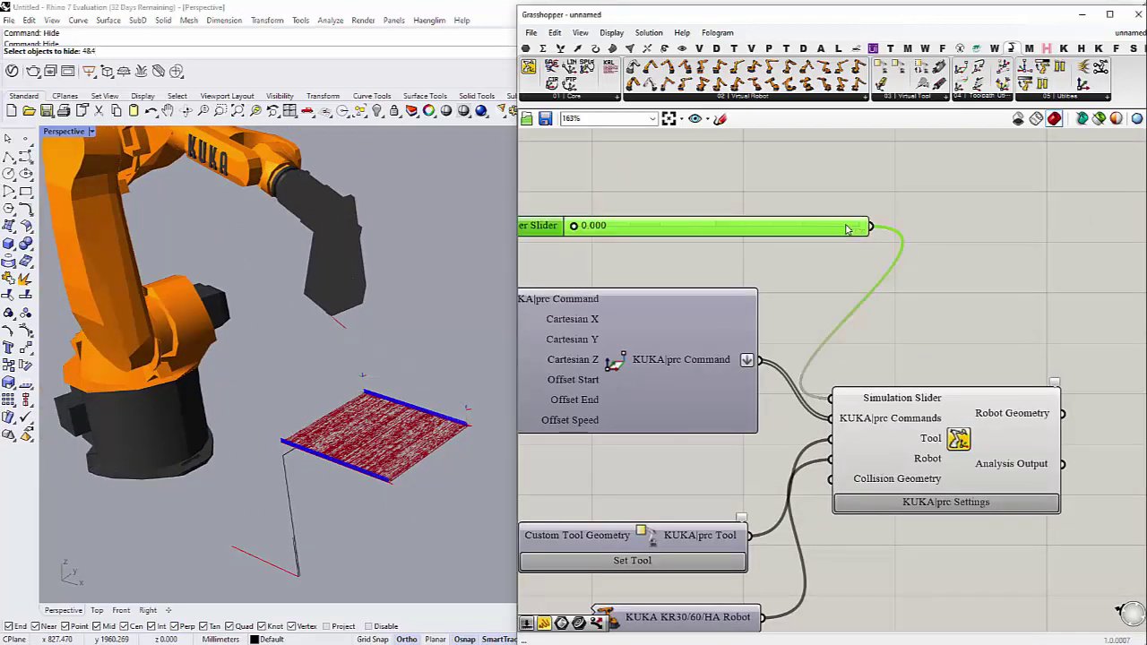
pyautogui.moveTo(573, 226); pyautogui.dragTo(895, 230)
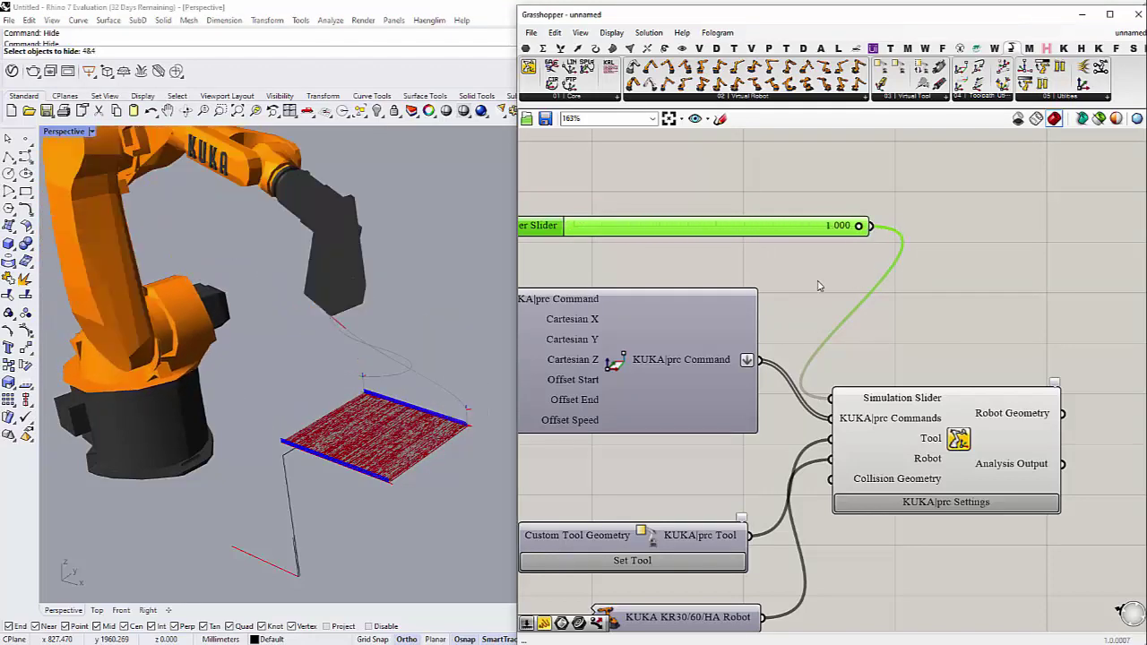
pyautogui.click(787, 283)
# Step: Return the simulation slider to 0.000 with the whole robot in view
pyautogui.scroll(-4, 391, 406)
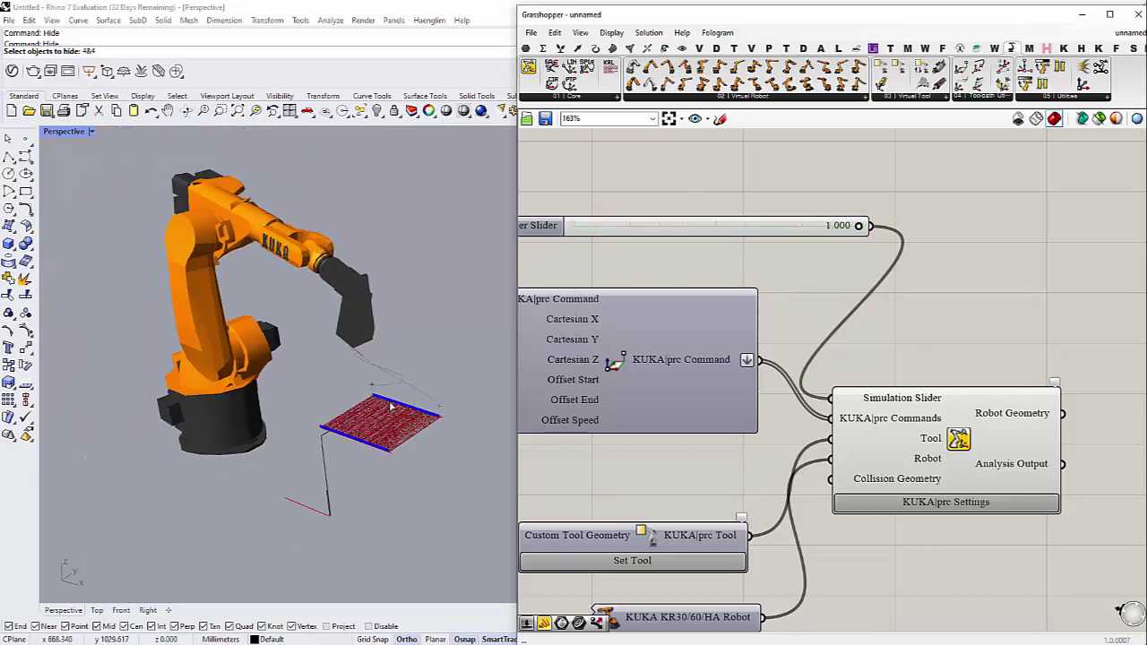
pyautogui.moveTo(561, 420); pyautogui.dragTo(655, 342, button='right')
pyautogui.scroll(-2, 657, 347)
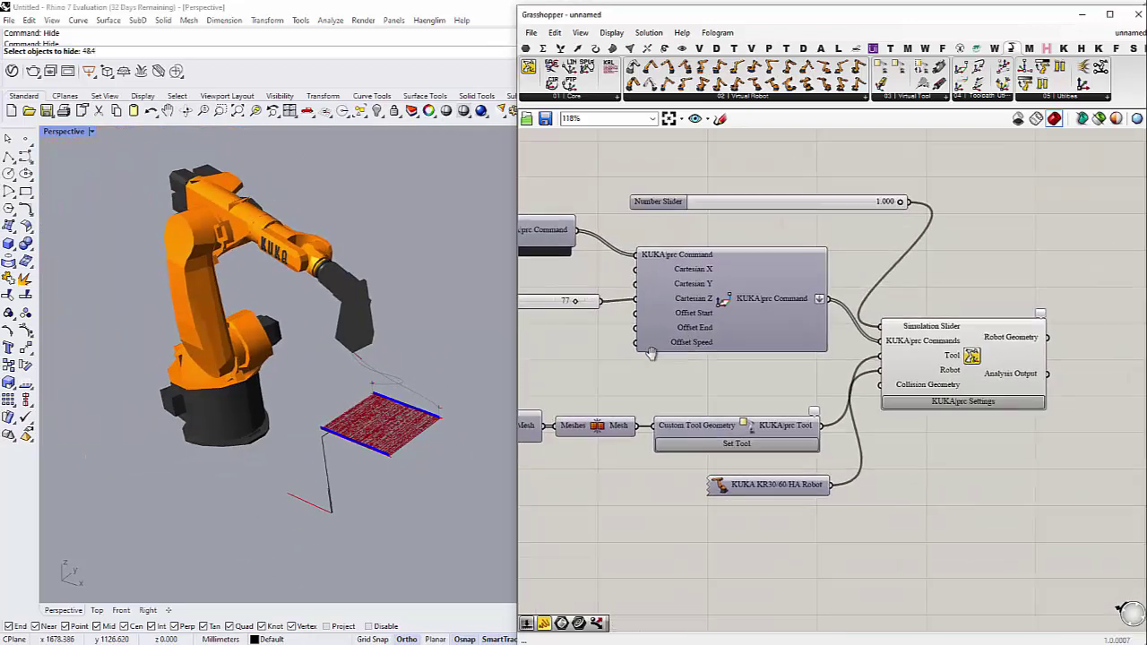
pyautogui.moveTo(687, 215); pyautogui.dragTo(676, 246, button='right')
pyautogui.scroll(1, 735, 237)
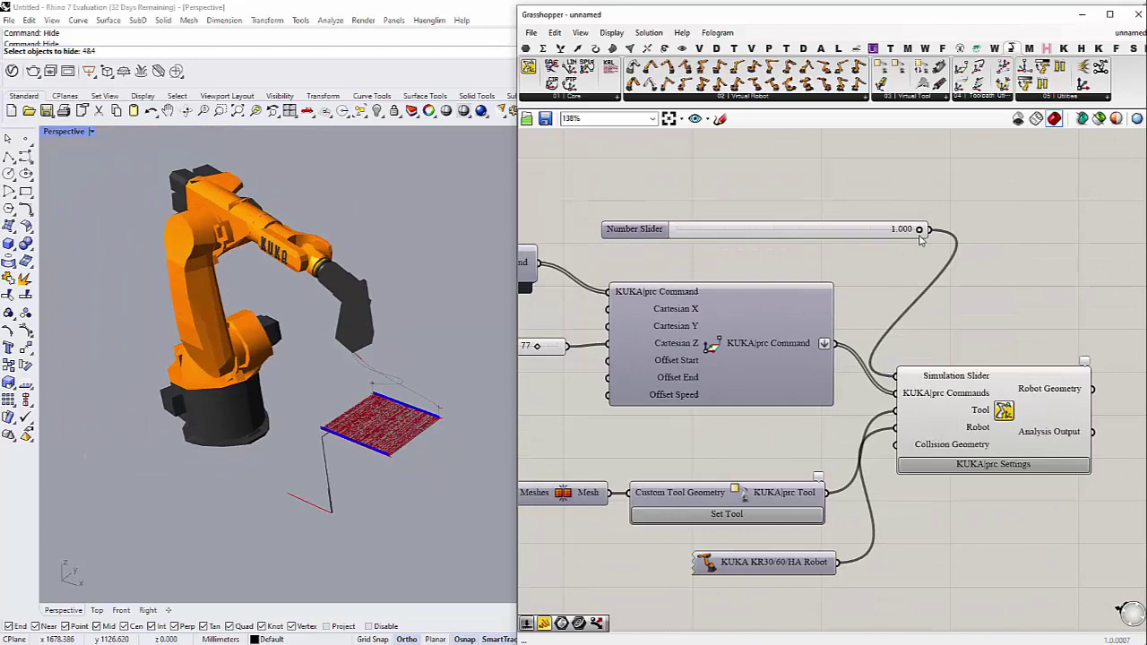
pyautogui.moveTo(923, 230); pyautogui.dragTo(665, 241)
pyautogui.moveTo(665, 252); pyautogui.dragTo(663, 269, button='right')
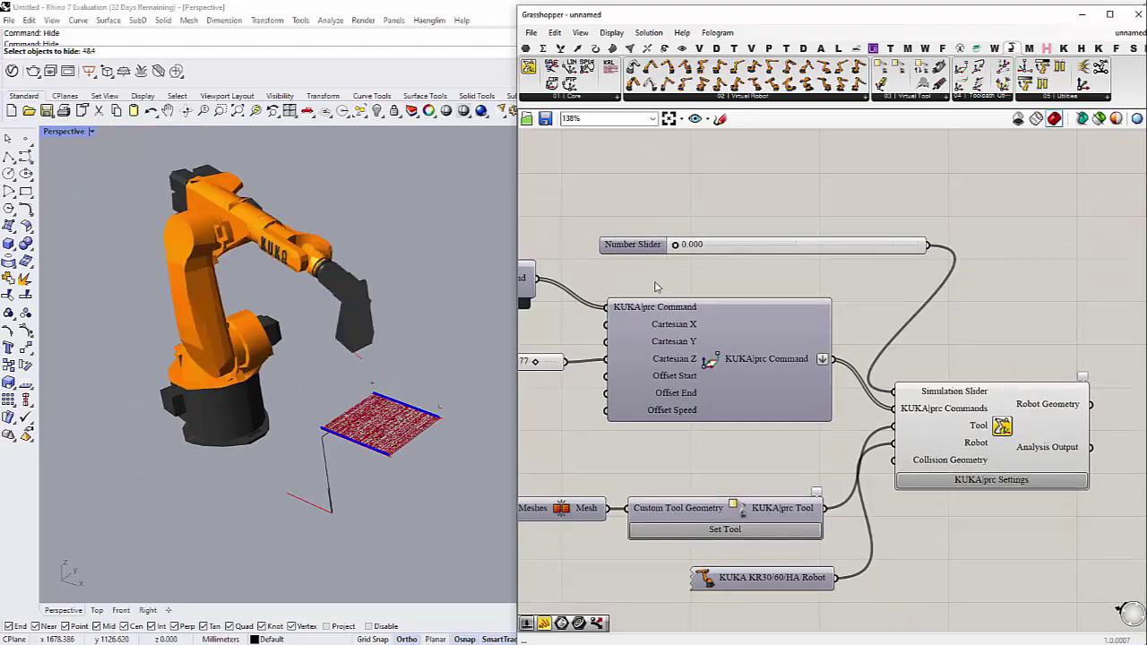